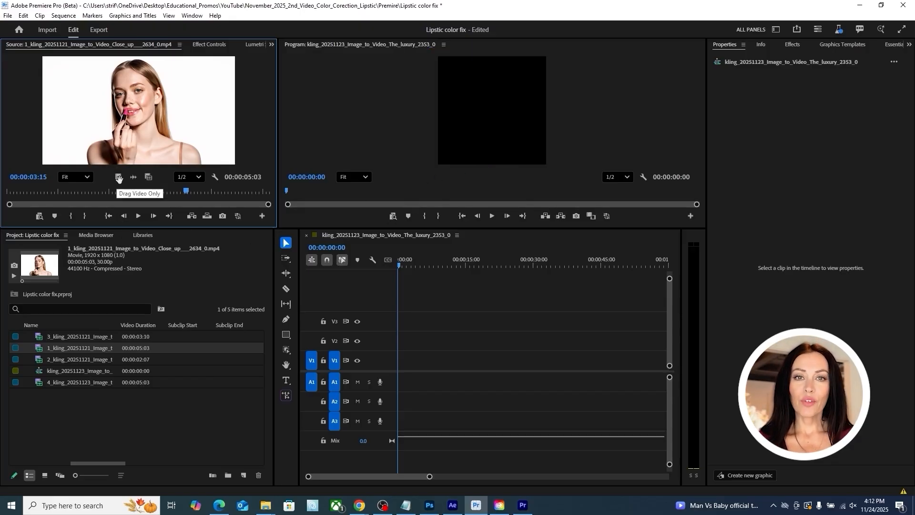
Place the video-only close-up clip 1 at the start of V1 and add the video-only extreme close-up clip 2 directly after it
left_click_drag(119, 178, 407, 361)
left_click(521, 292)
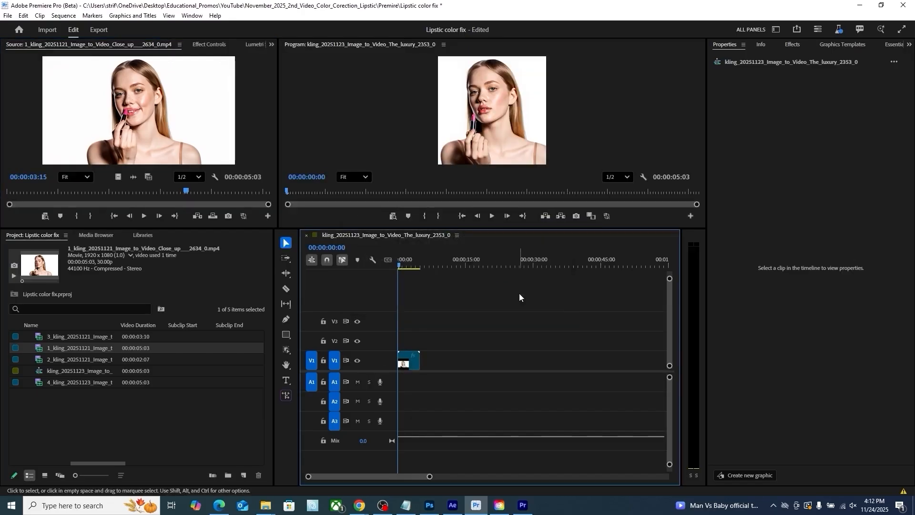
double_click(39, 361)
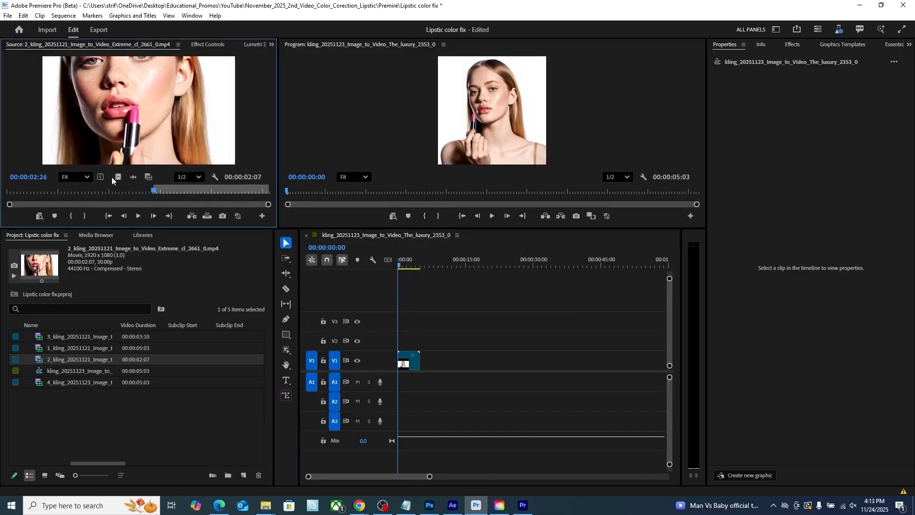
left_click_drag(118, 177, 419, 361)
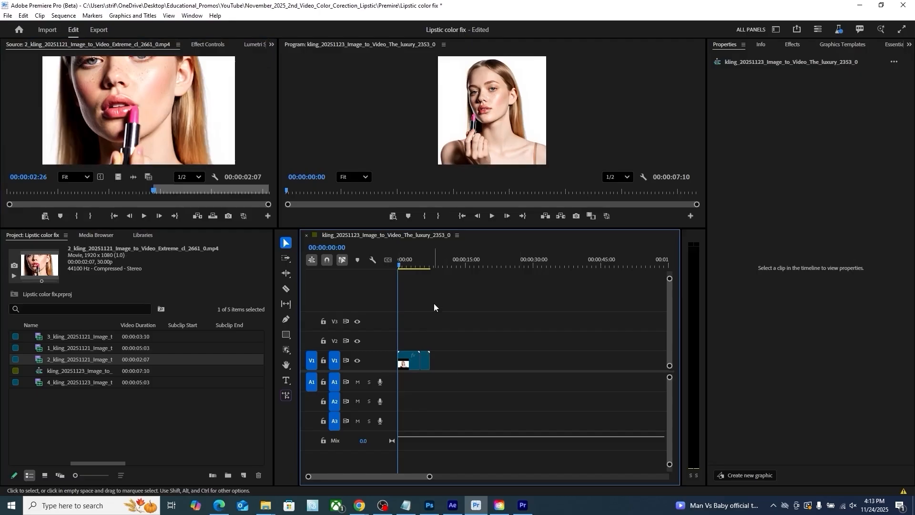
left_click(424, 266)
left_click_drag(426, 274, 424, 273)
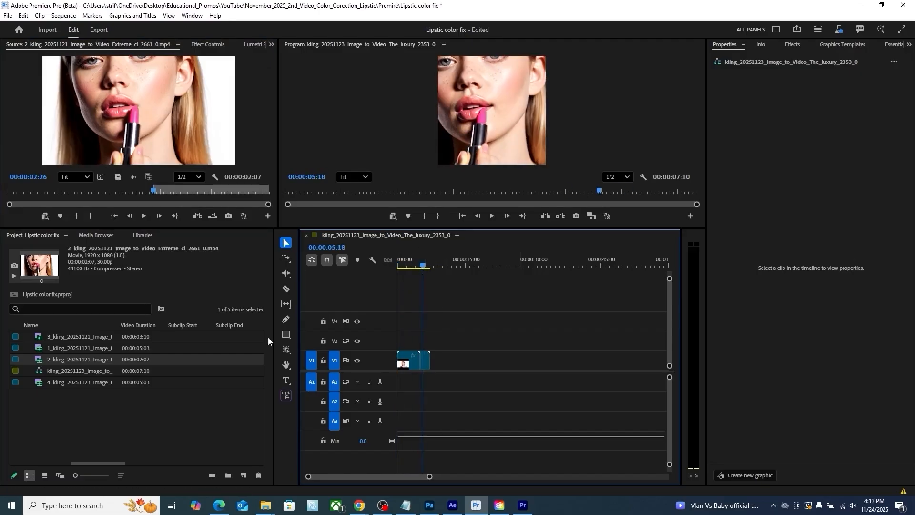
Append the video of clip 3 and the lipstick product clip 4 to V1, then scrub through the assembled sequence
double_click(40, 337)
left_click_drag(100, 191, 436, 361)
double_click(38, 383)
left_click_drag(193, 190, 235, 191)
left_click_drag(118, 176, 453, 357)
left_click_drag(399, 264, 453, 274)
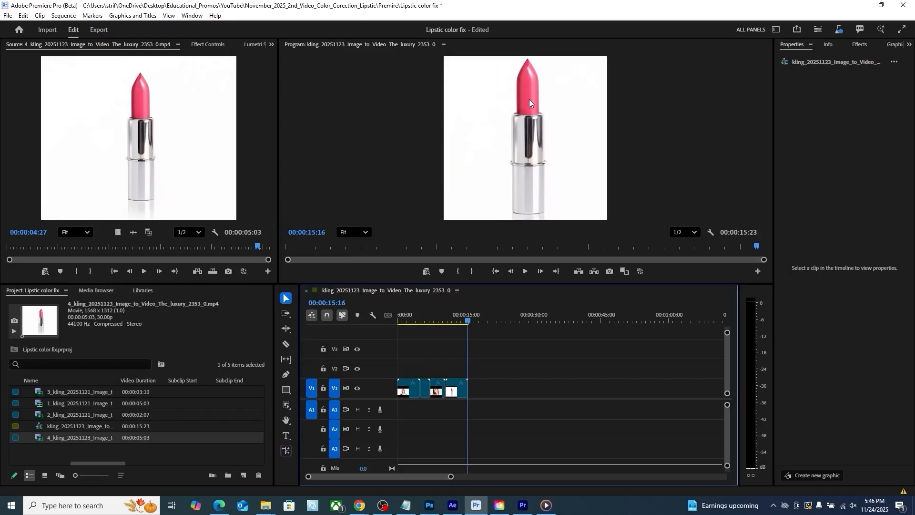
Create a new color matte with a width of 200 and a height of 300
left_click(244, 476)
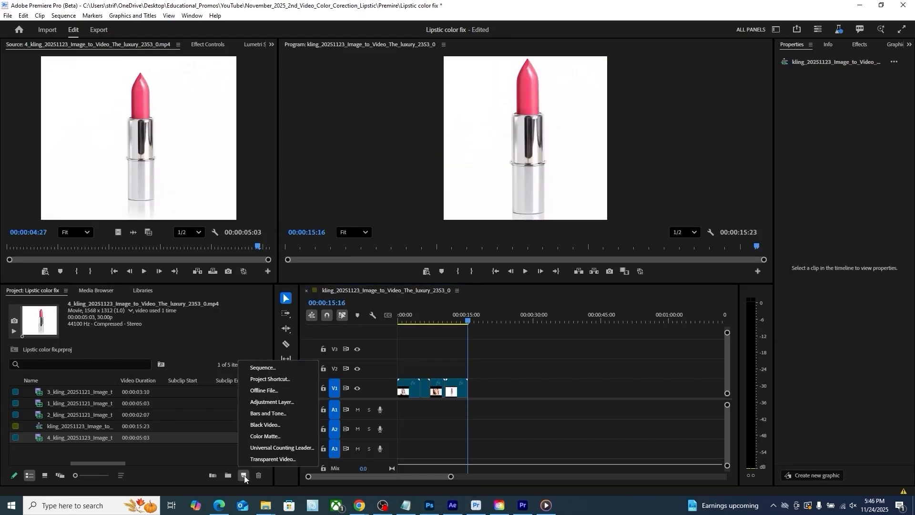
left_click(263, 430)
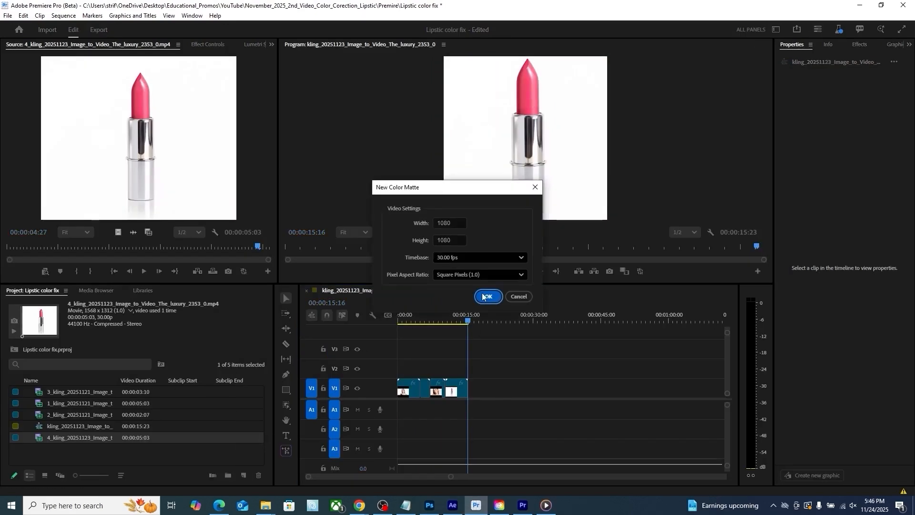
double_click(451, 223)
type("200")
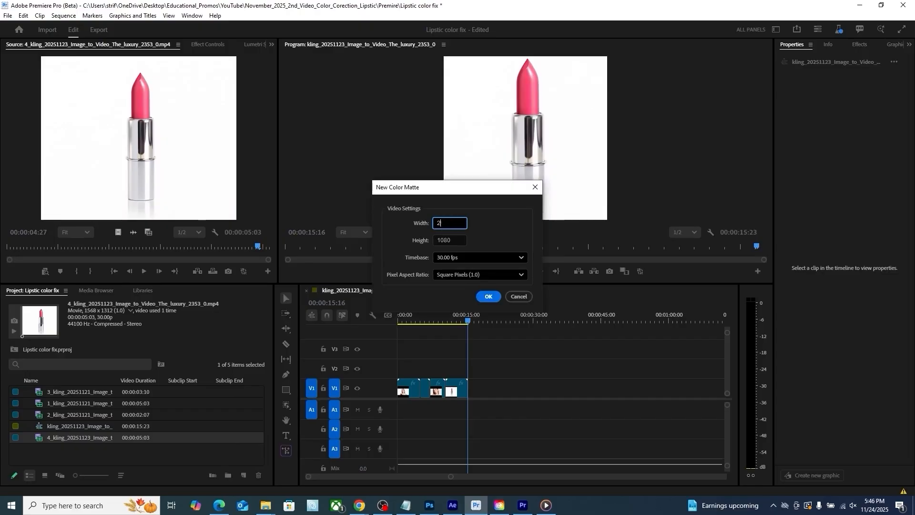
double_click(453, 240)
type("300")
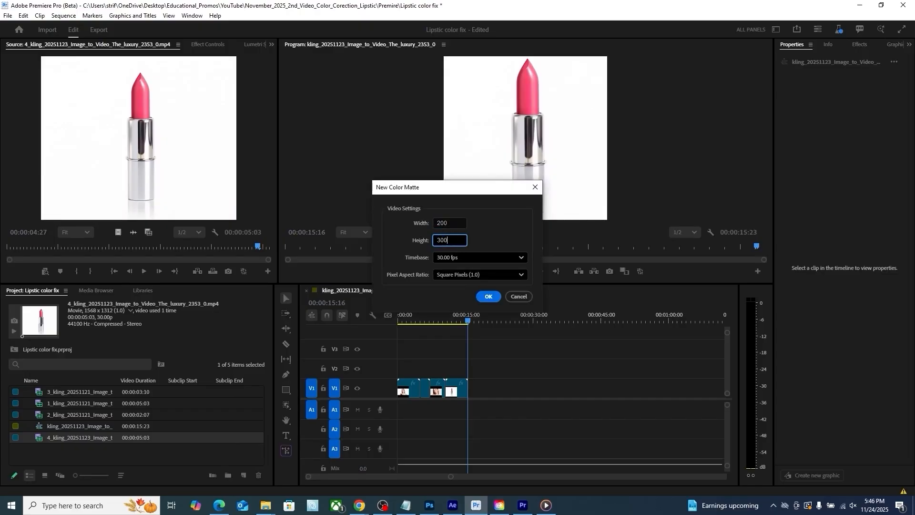
left_click(489, 297)
Set the matte's color to hex EEA18E and name it Lipstick Color
double_click(501, 303)
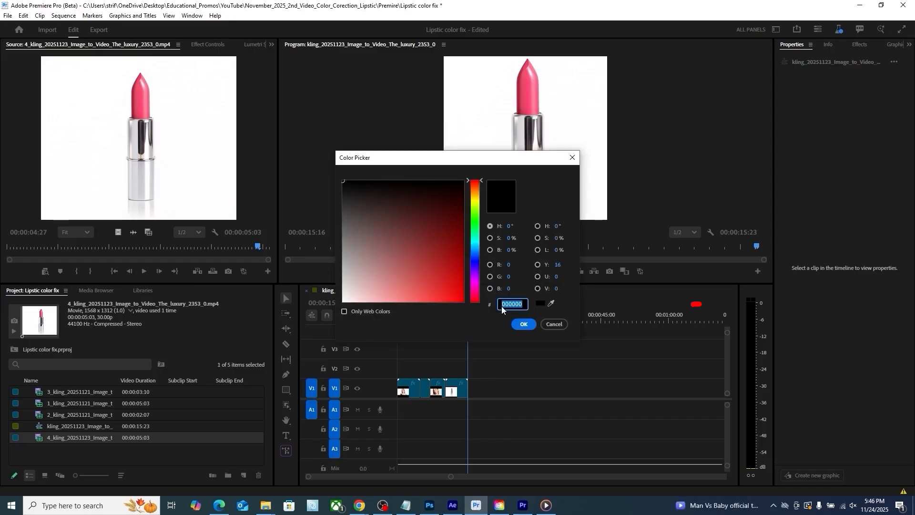
type("EEA")
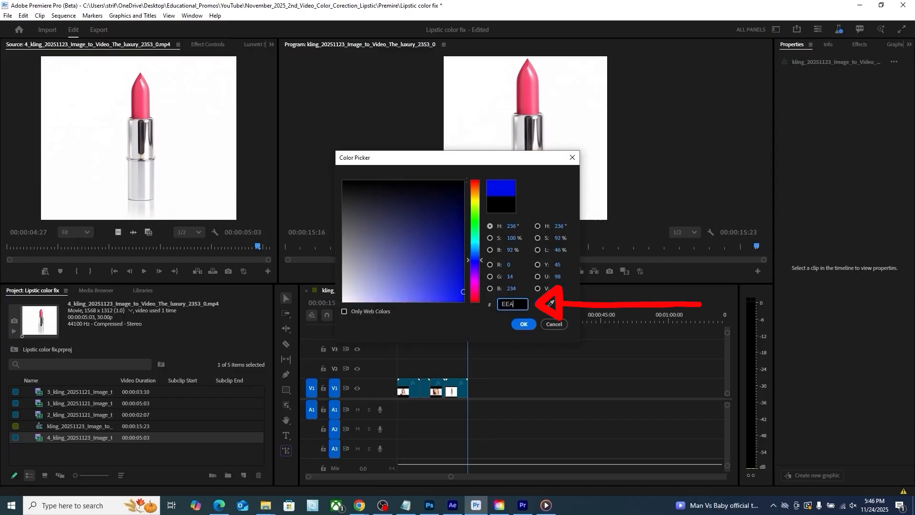
type("18E")
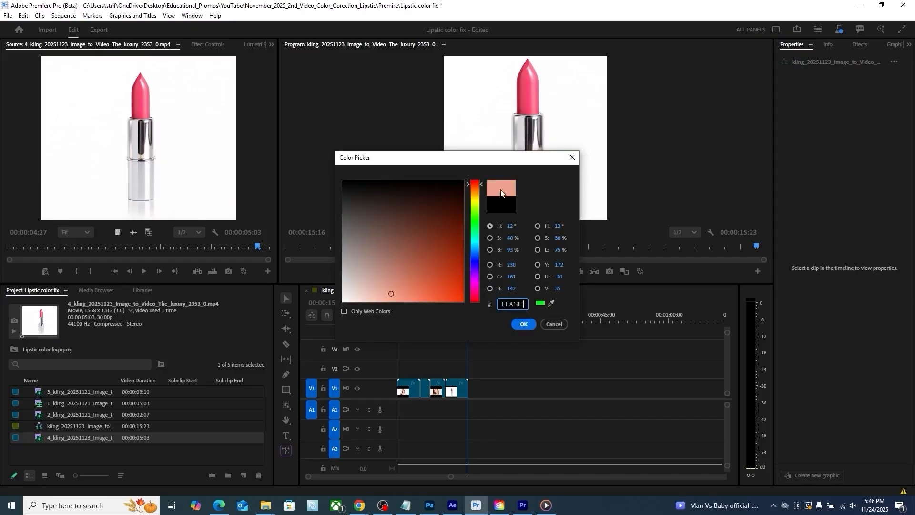
left_click(524, 325)
left_click(461, 251)
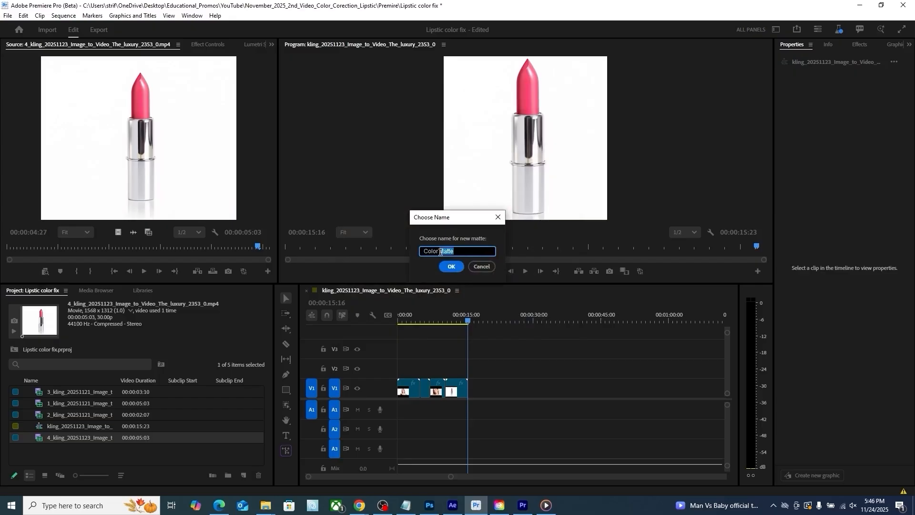
key("BackSpace")
left_click(452, 268)
Place the Lipstick Color matte above the first clip at the sequence start and set its horizontal position to 563, next to the lipstick
left_click_drag(40, 394, 390, 368)
left_click_drag(459, 321, 410, 324)
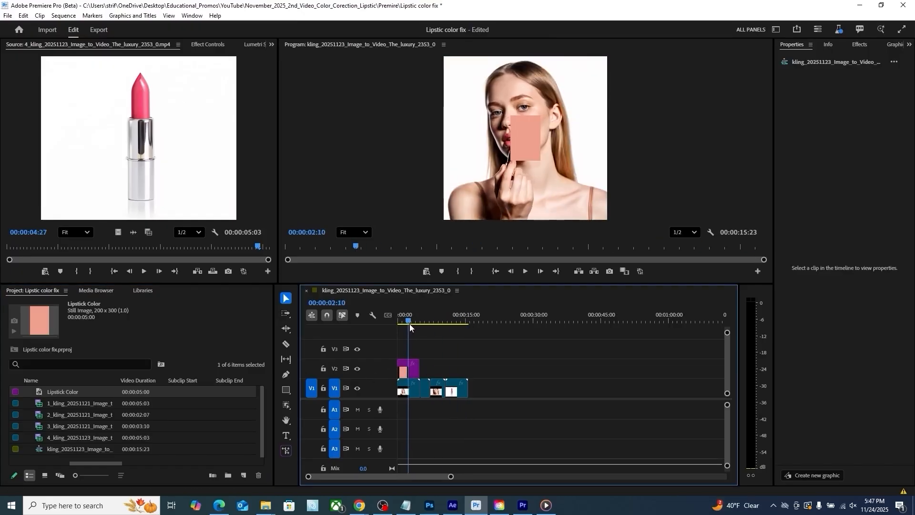
left_click(405, 365)
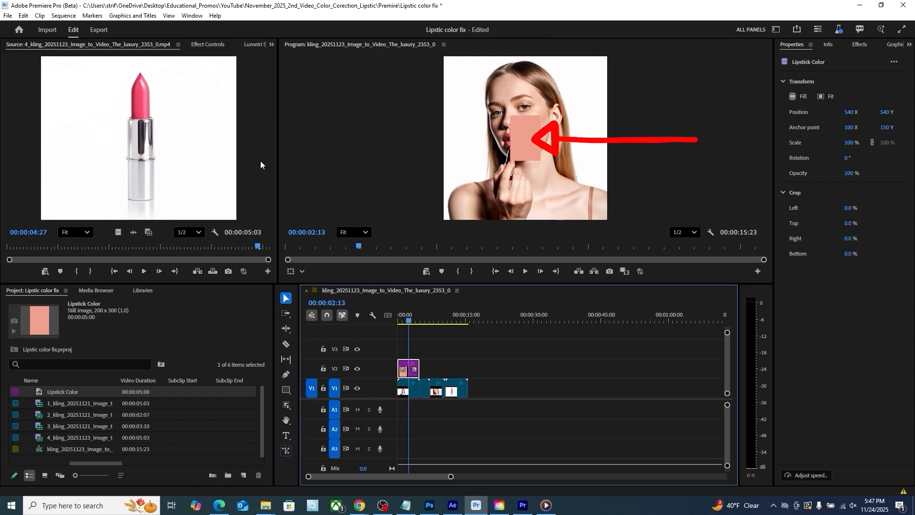
left_click(199, 46)
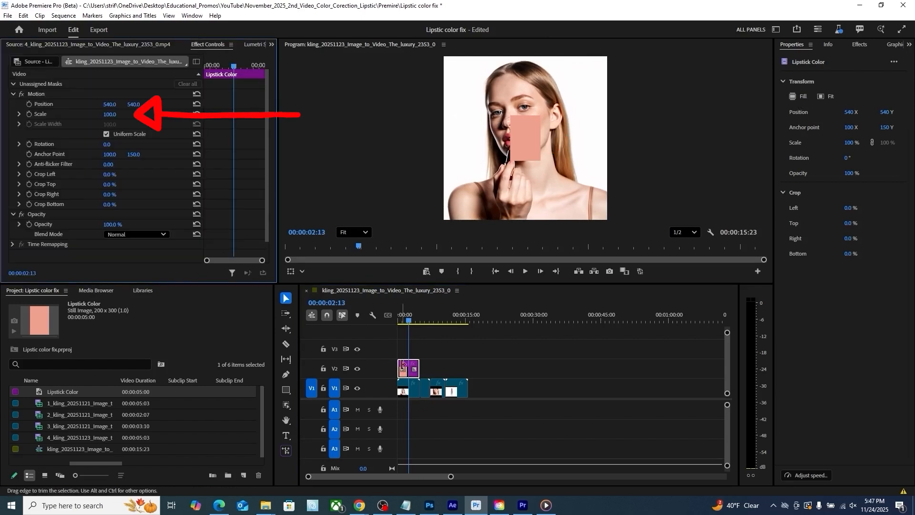
left_click_drag(110, 106, 113, 104)
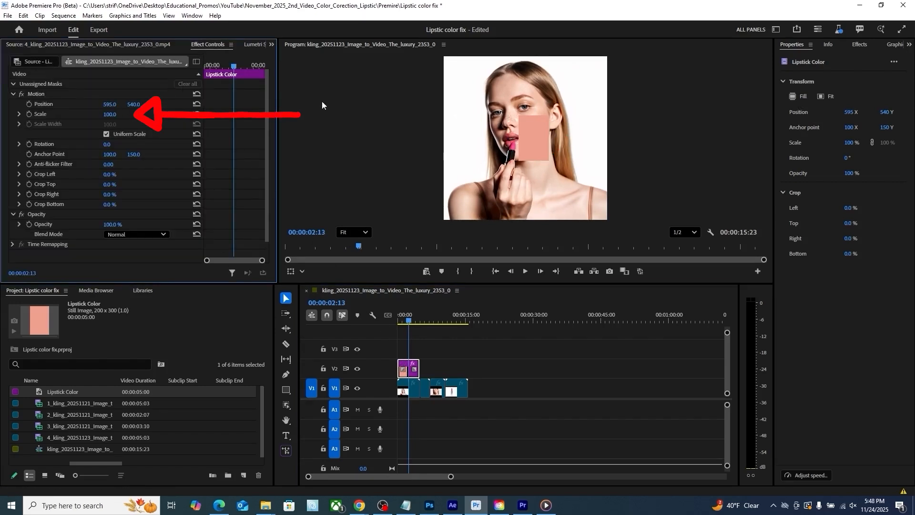
scroll(505, 173, "up", 5)
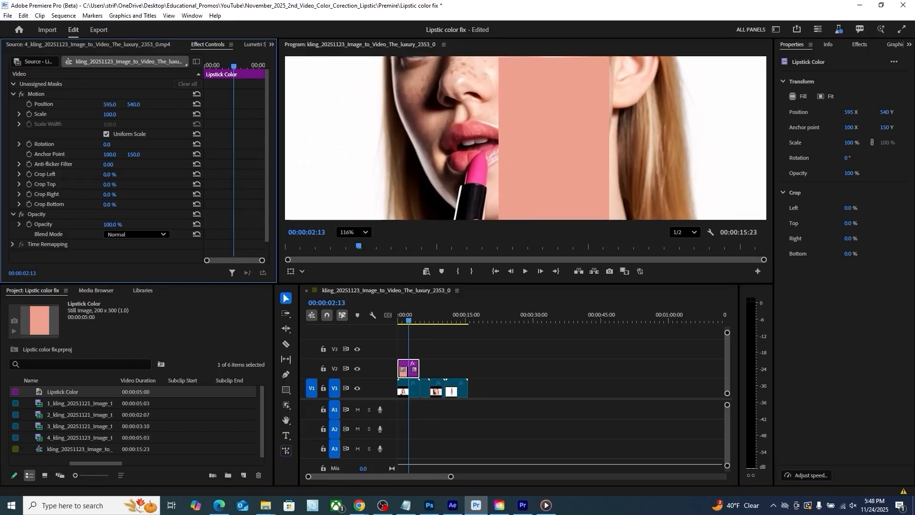
left_click_drag(113, 104, 114, 105)
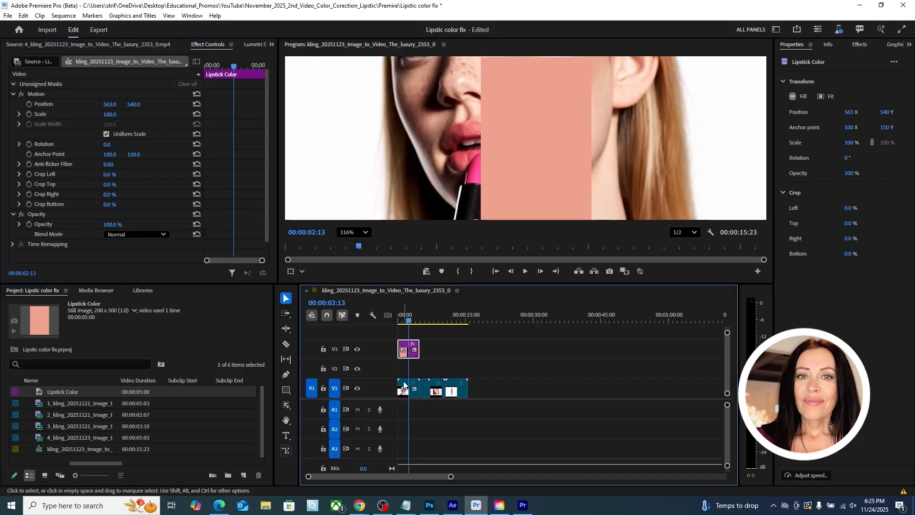
Duplicate the first clip from V1 onto V2 beneath the color matte and hide track V3
left_click(405, 385)
left_click_drag(405, 381, 404, 372)
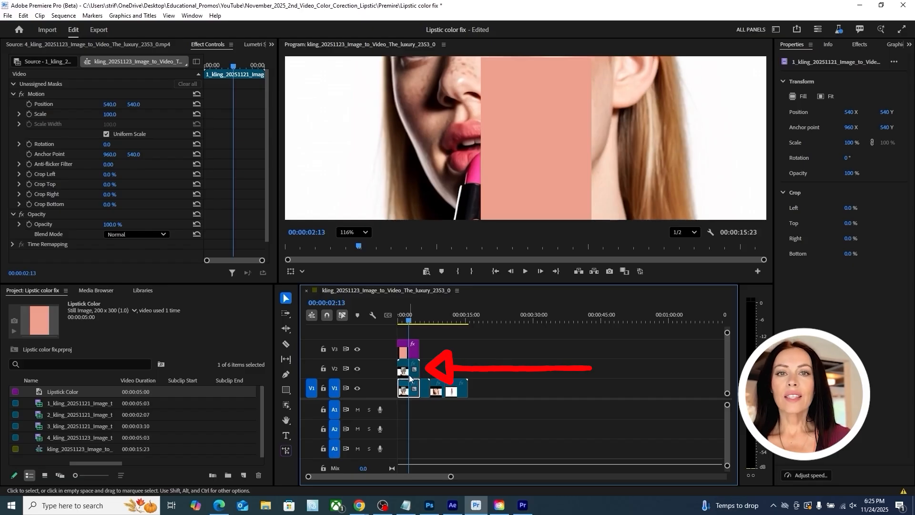
left_click(357, 350)
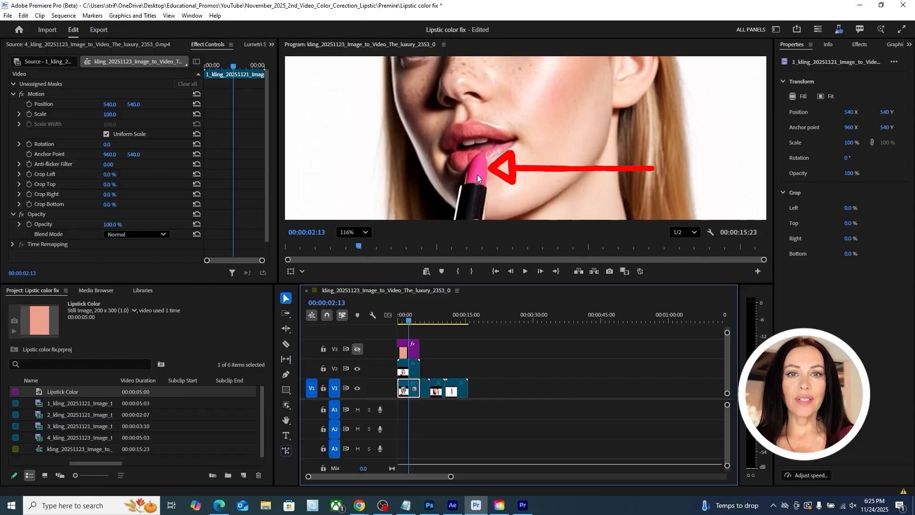
Mask the pink lipstick tip on the V2 clip copy with the Object Mask tool
left_click(407, 373)
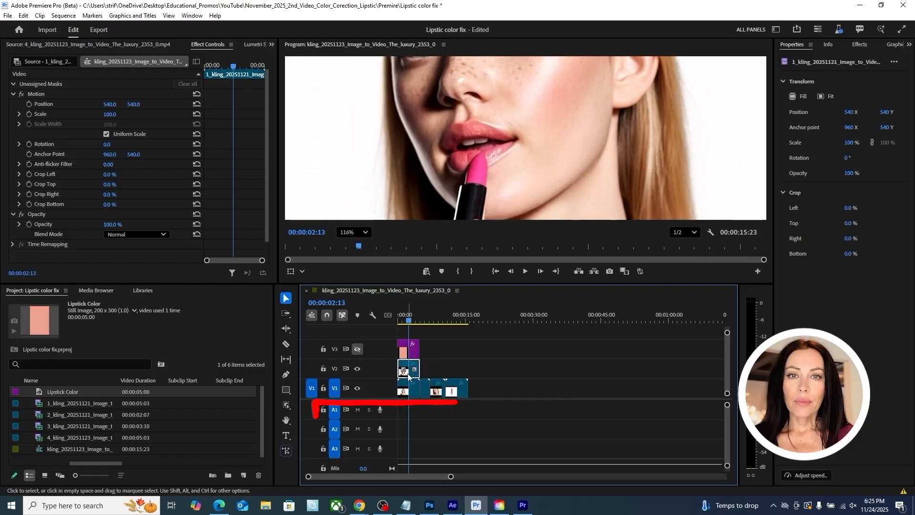
left_click(286, 405)
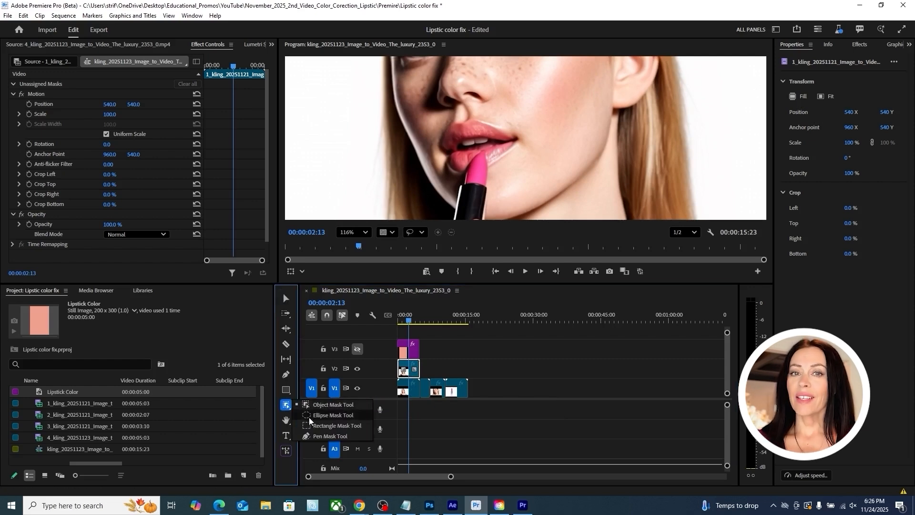
left_click(314, 405)
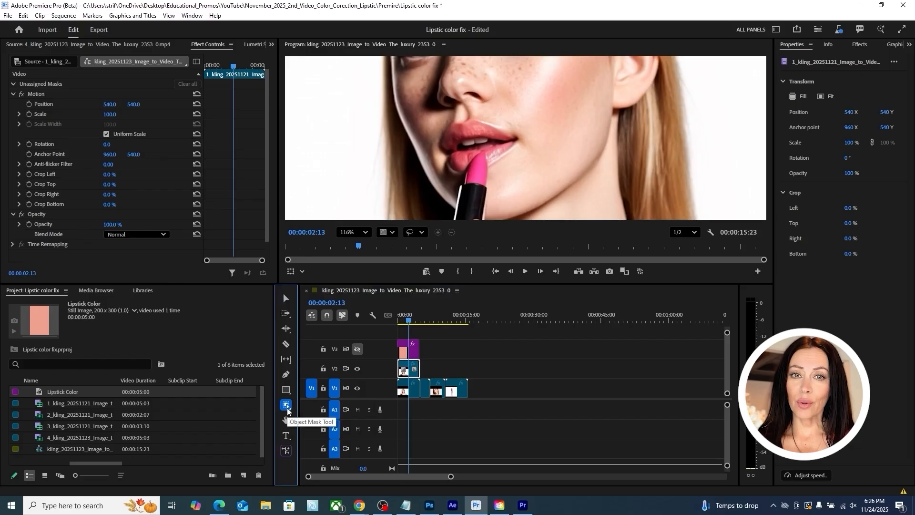
left_click(387, 232)
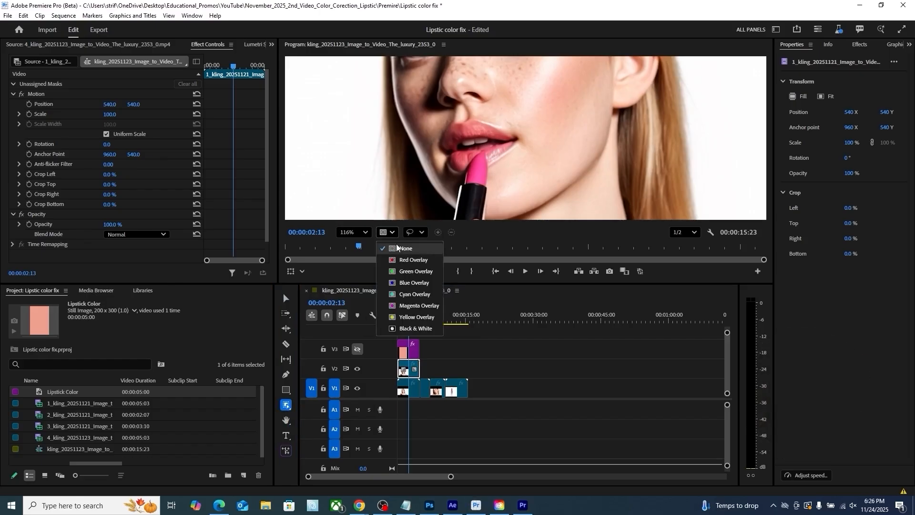
left_click(423, 234)
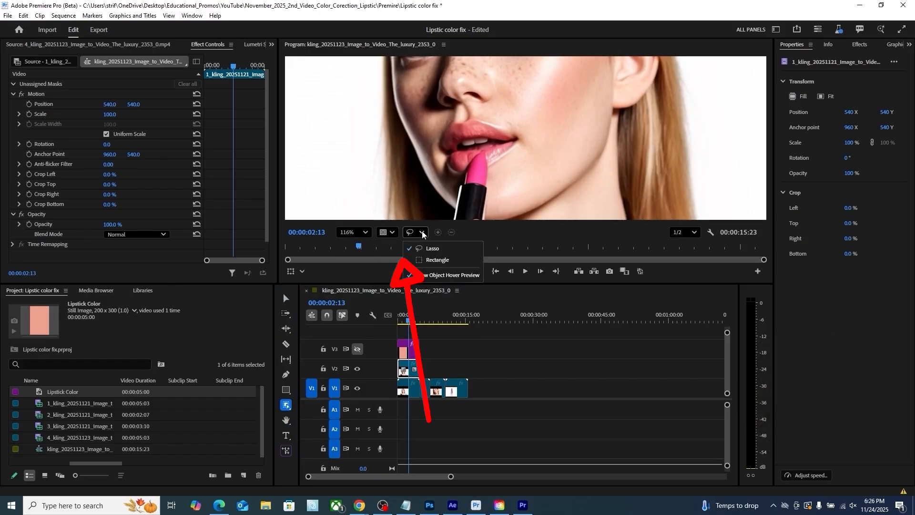
left_click(485, 151)
mouse_move(485, 151)
left_mouse_down()
mouse_move(467, 184)
mouse_move(481, 192)
mouse_move(493, 177)
mouse_move(484, 152)
left_mouse_up()
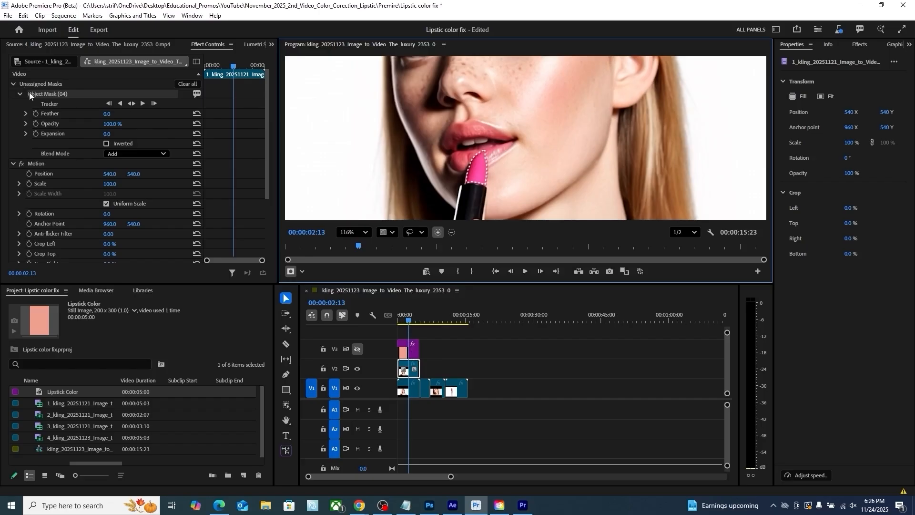
Track the lipstick mask in both directions through the clip and assign the mask to the Opacity effect
left_click(131, 103)
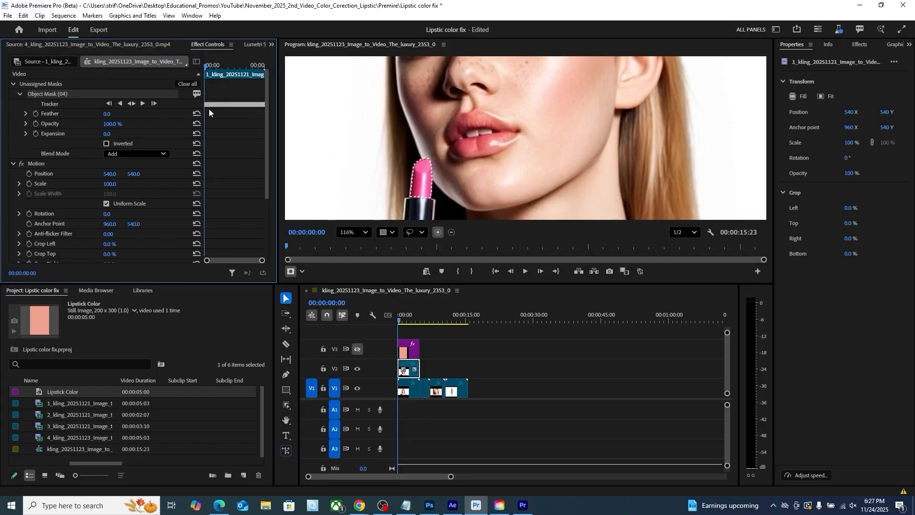
left_click(14, 164)
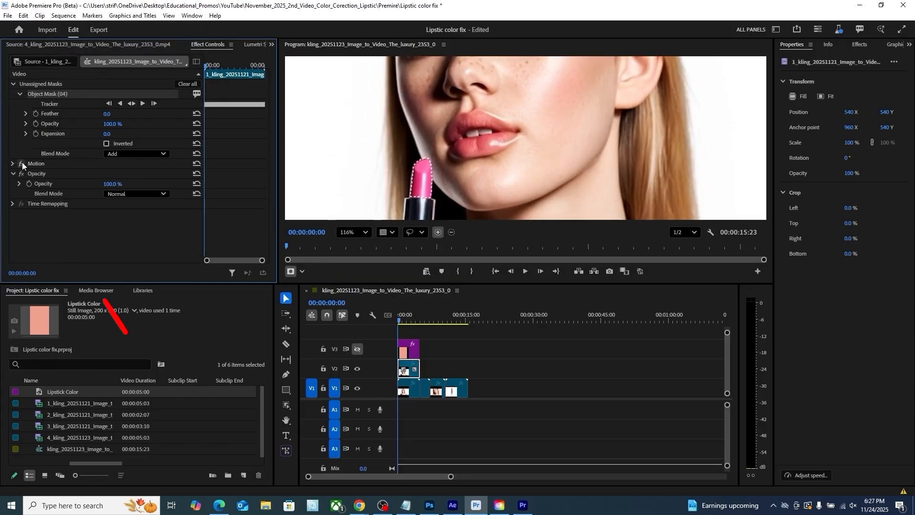
left_click_drag(45, 94, 45, 176)
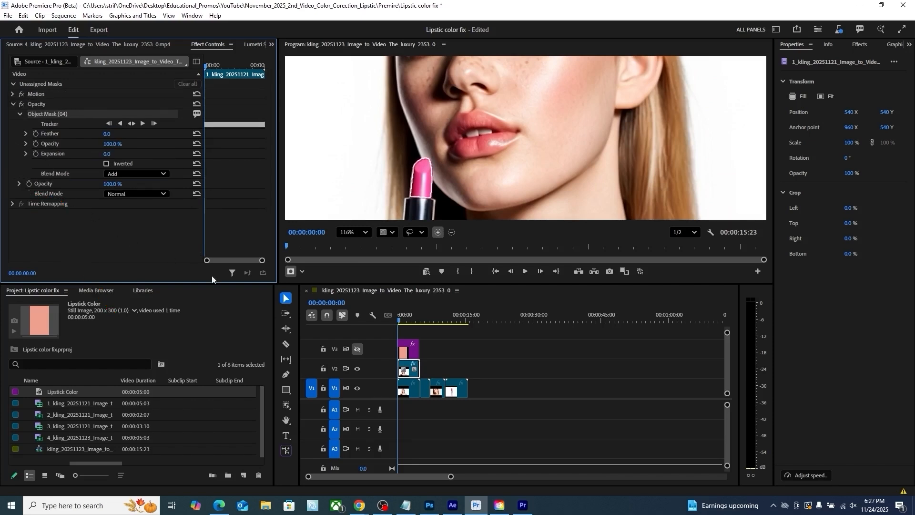
Show the matte on V3 at 00:00:02:13 as a color reference and open the Lumetri Color controls for the masked clip
left_click_drag(399, 319, 410, 322)
left_click(358, 350)
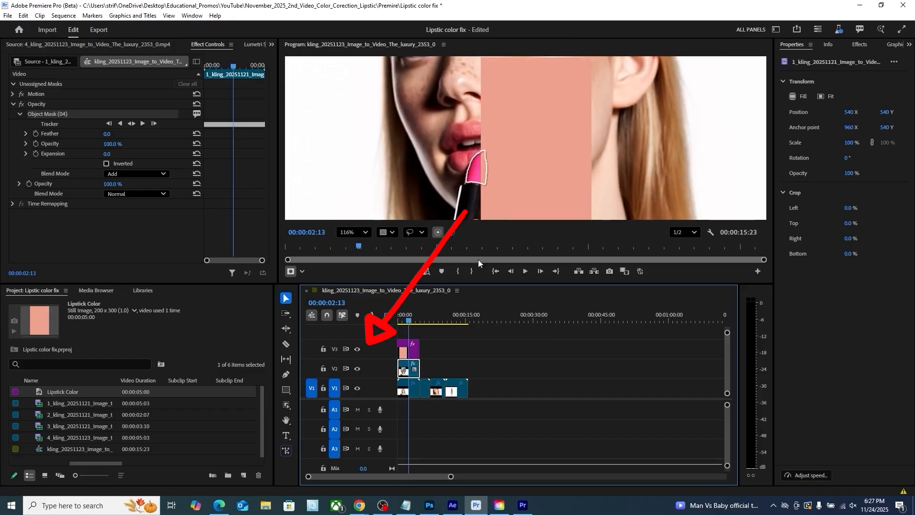
left_click(909, 45)
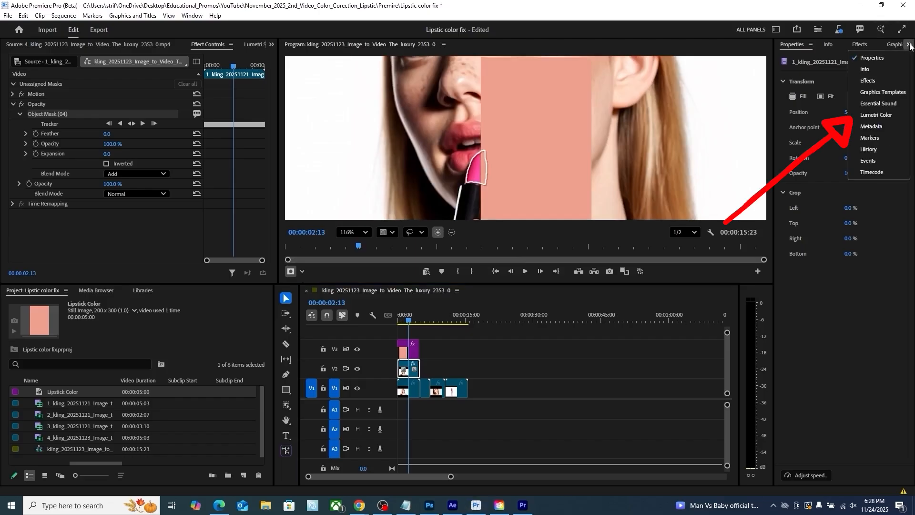
left_click(878, 115)
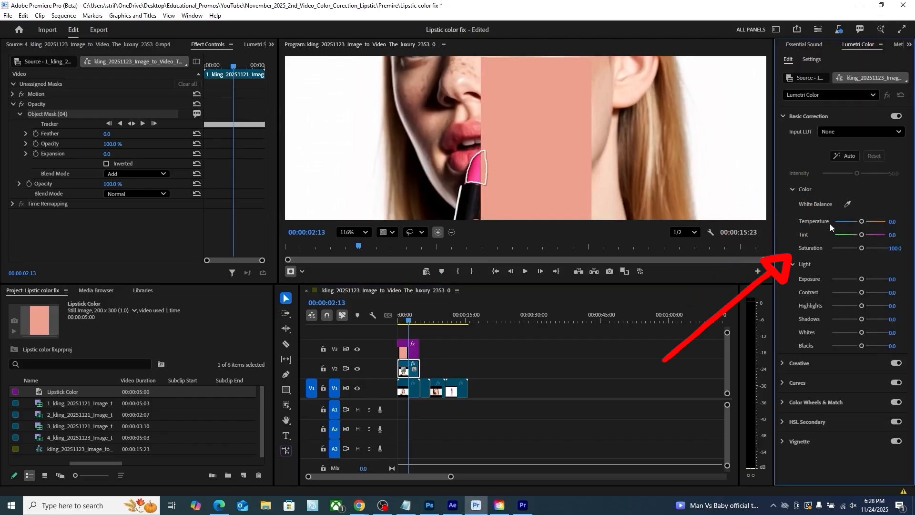
Set Lumetri Temperature 100, Tint -60.7, Saturation 69.2, Exposure 2.0, Contrast -96.3, Highlights 21.5, Shadows -15.9, Whites -14.0, Blacks 53.3, and hide the matte track V3
left_click_drag(862, 222, 853, 248)
left_click_drag(862, 279, 857, 319)
left_click_drag(862, 332, 857, 333)
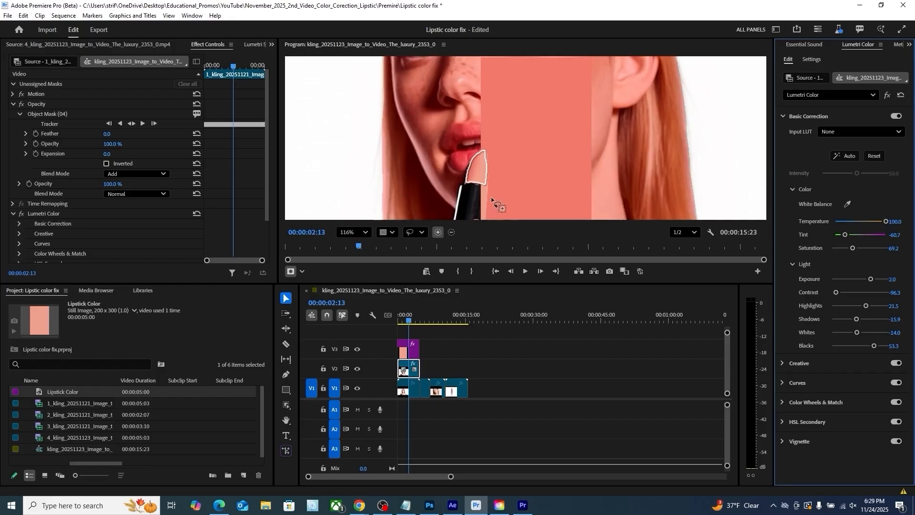
left_click(357, 348)
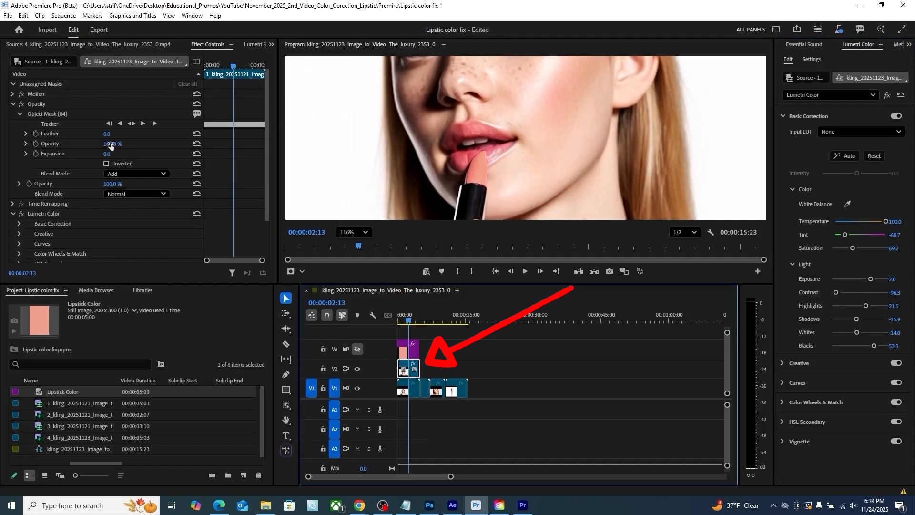
Set the lipstick mask's Feather to 15 on the first V2 clip and check the blend along the clip
left_click_drag(108, 135, 112, 135)
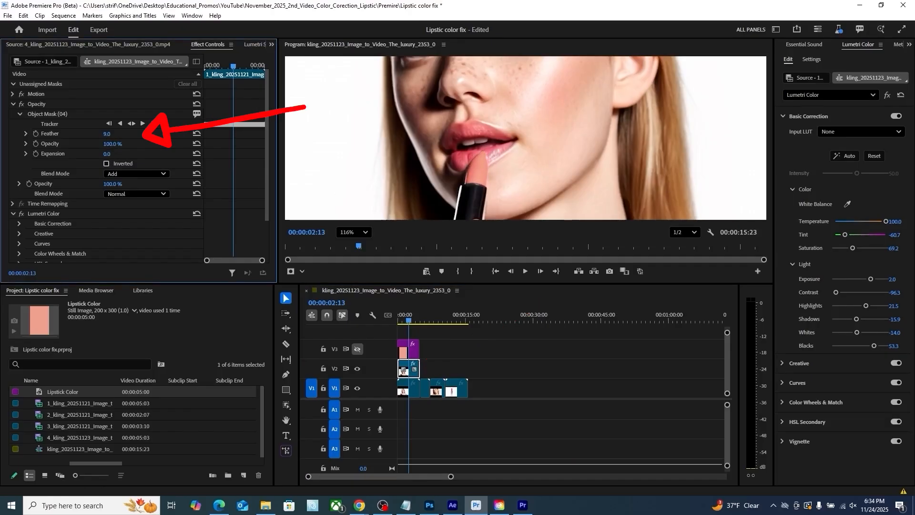
left_click(401, 319)
left_click_drag(401, 320, 417, 319)
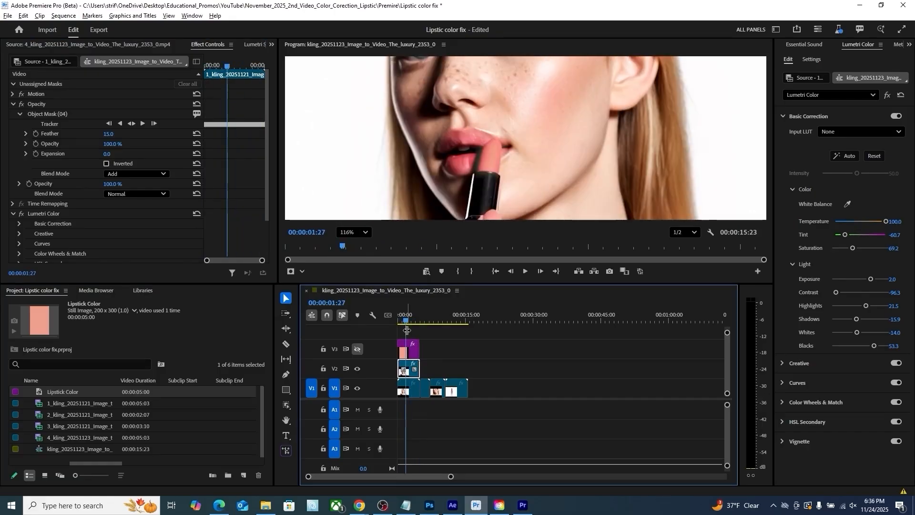
Duplicate the second V1 clip onto V2 directly above the original and view its close-up frames at 100% zoom
left_click(425, 391)
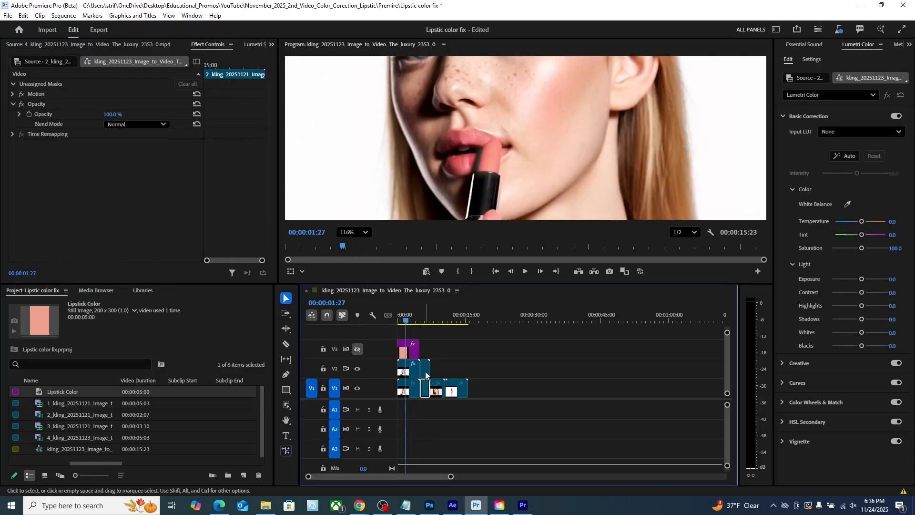
left_click_drag(407, 322, 425, 328)
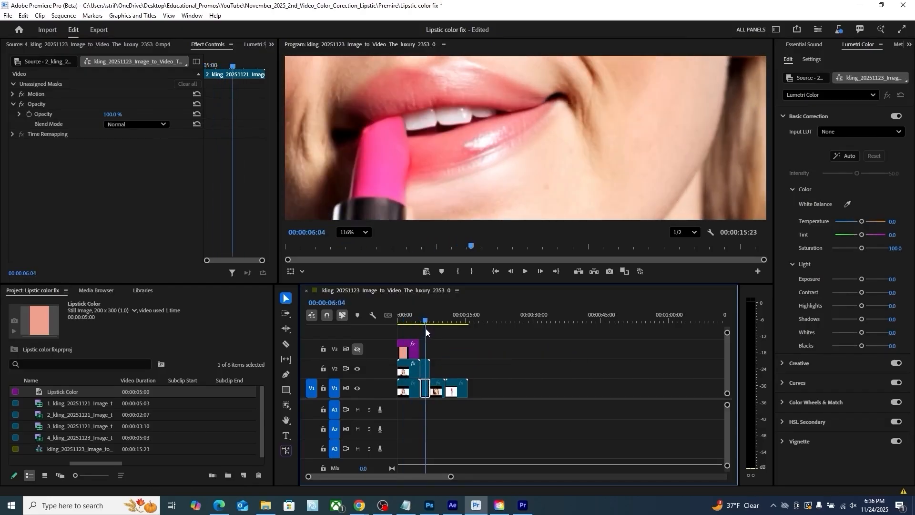
left_click(366, 233)
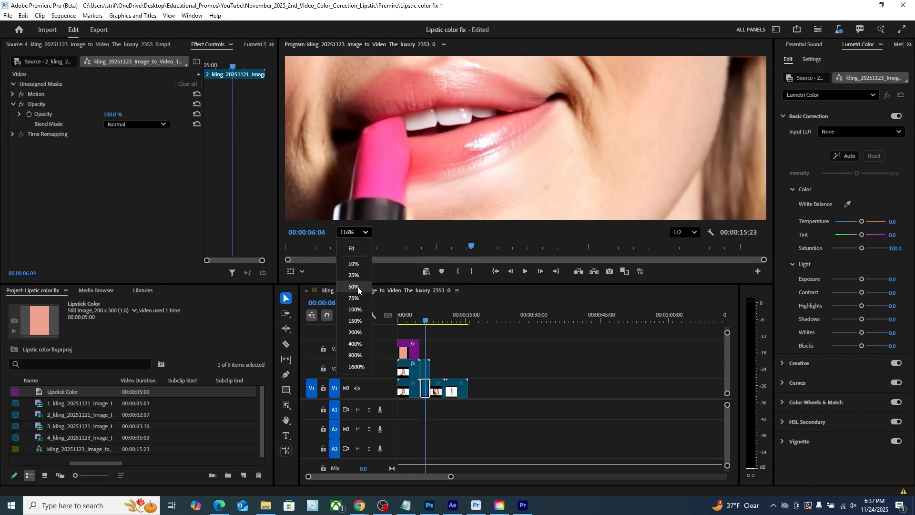
left_click(354, 310)
left_click_drag(424, 321, 424, 325)
Mask the pink lipstick tip on the second clip's V2 copy at 00:00:05:27 with the Object Mask tool
left_click(425, 369)
left_click(286, 405)
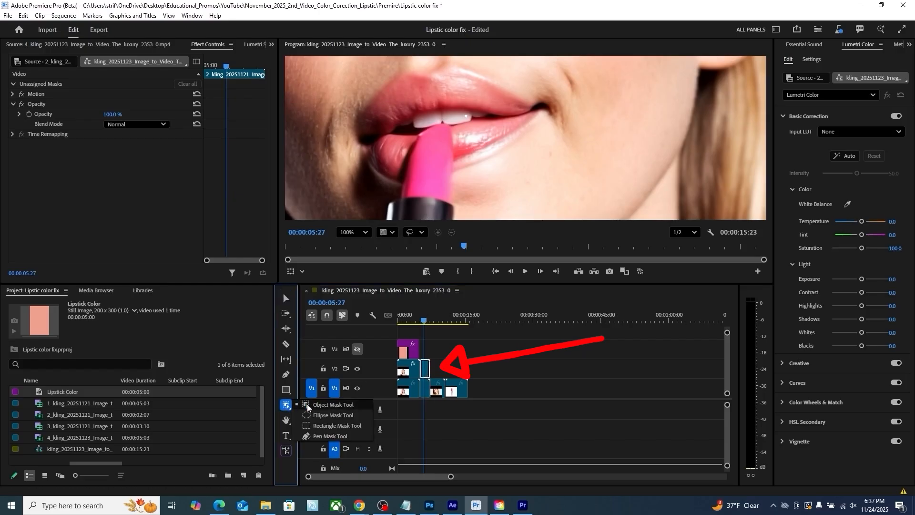
left_click(308, 407)
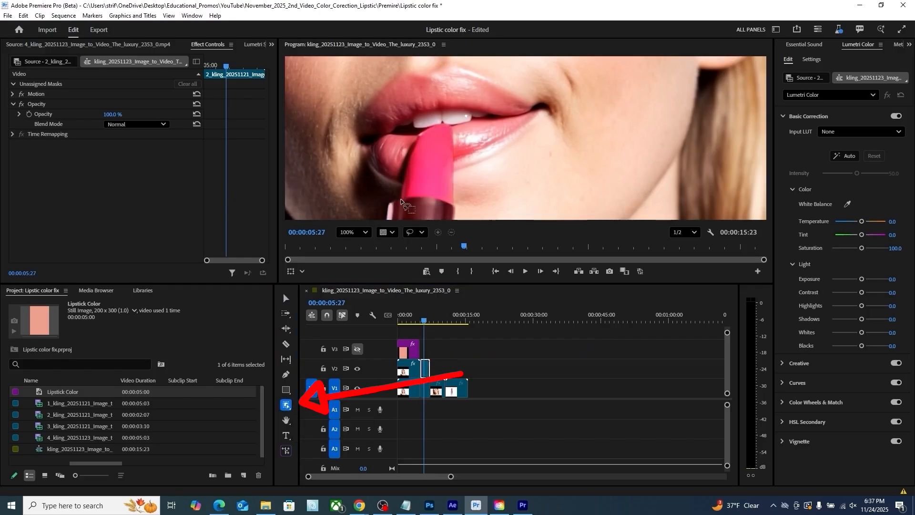
left_click(403, 200)
mouse_move(413, 153)
left_mouse_down()
mouse_move(425, 126)
mouse_move(453, 124)
mouse_move(449, 201)
mouse_move(403, 198)
left_mouse_up()
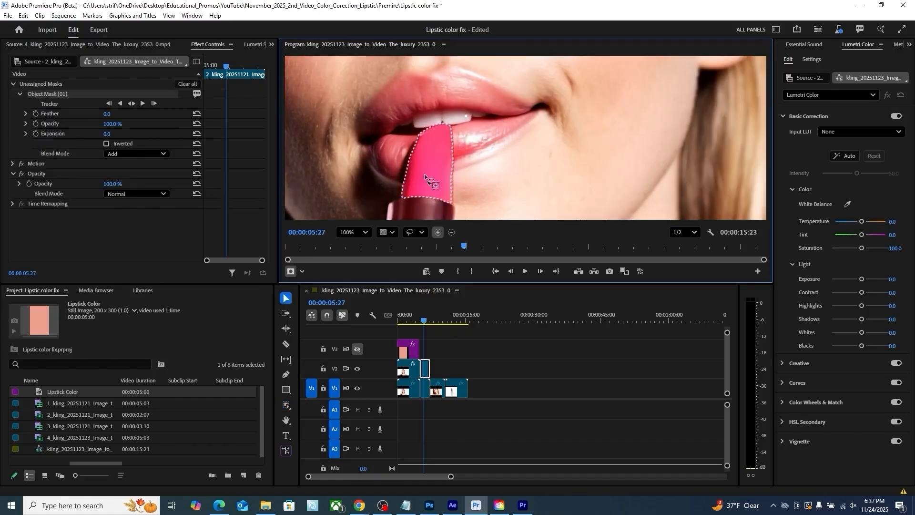
Track the second clip's lipstick mask through the whole clip and assign the mask to the Opacity effect
left_click(143, 103)
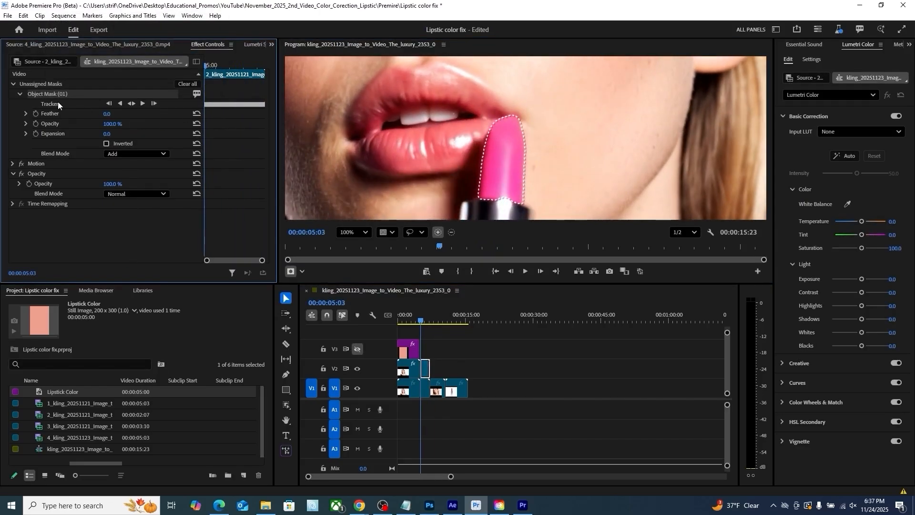
left_click(44, 173)
left_click_drag(45, 173, 45, 175)
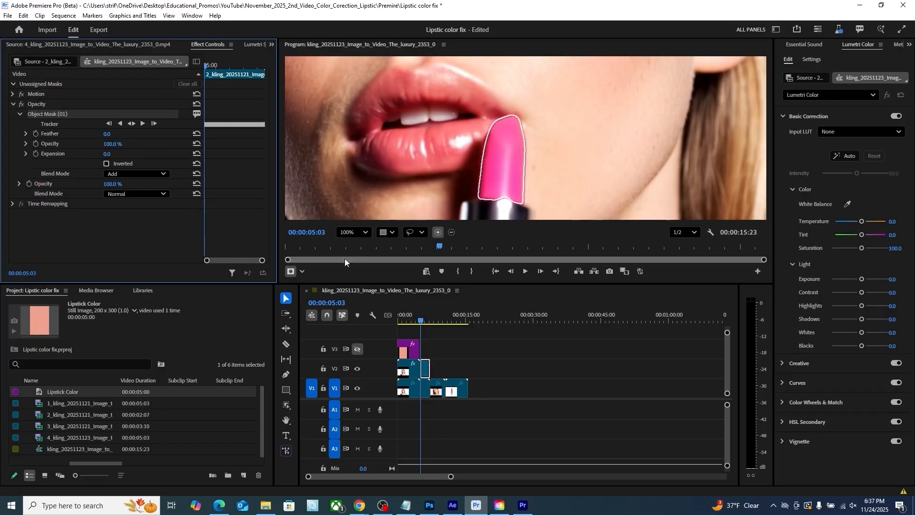
Set the second clip's lipstick mask Feather to 15, matching the first masked clip
left_click_drag(421, 322, 423, 323)
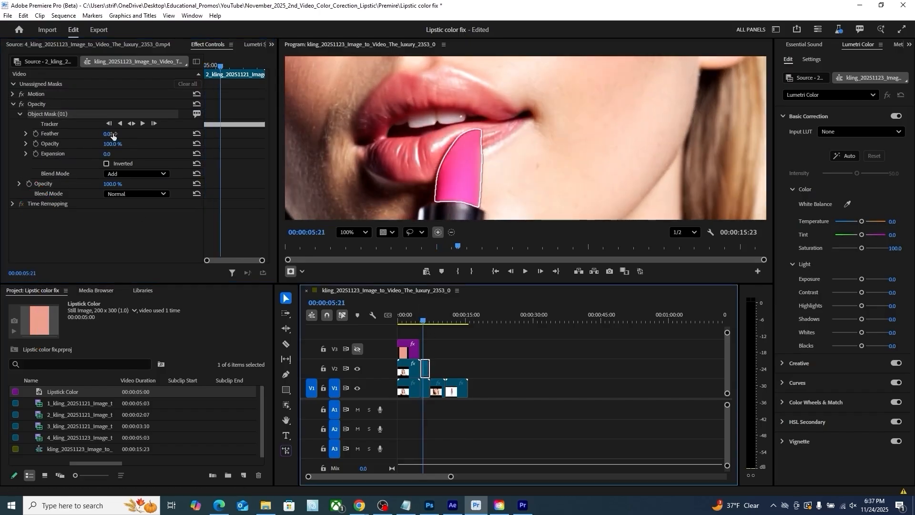
left_click_drag(106, 135, 112, 135)
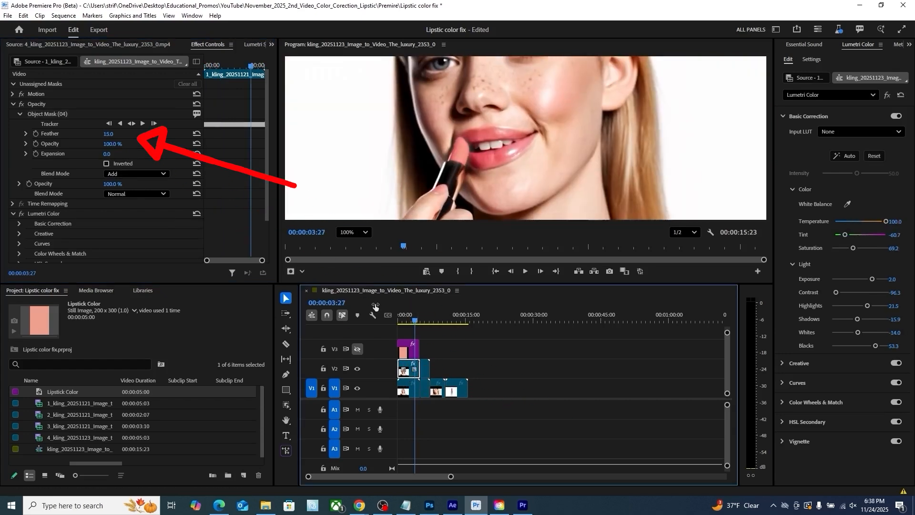
left_click_drag(415, 321, 425, 322)
left_click(425, 369)
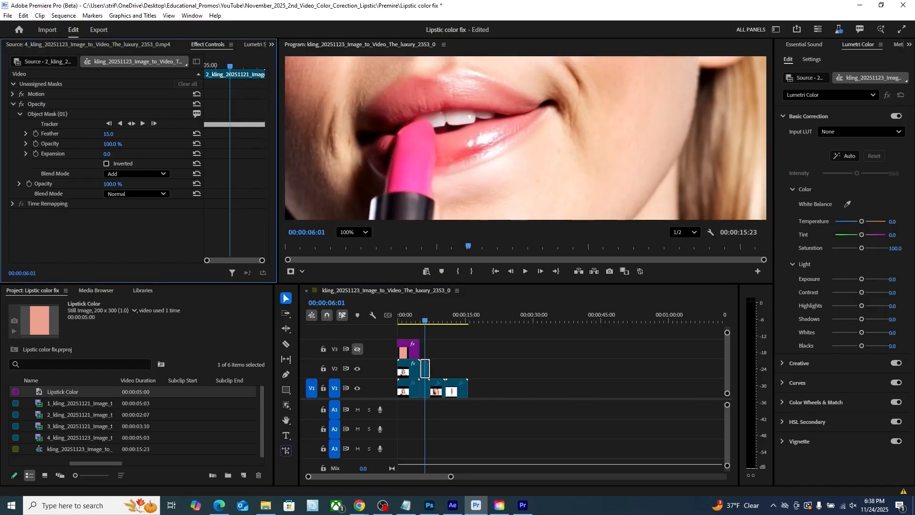
left_click_drag(425, 319, 423, 319)
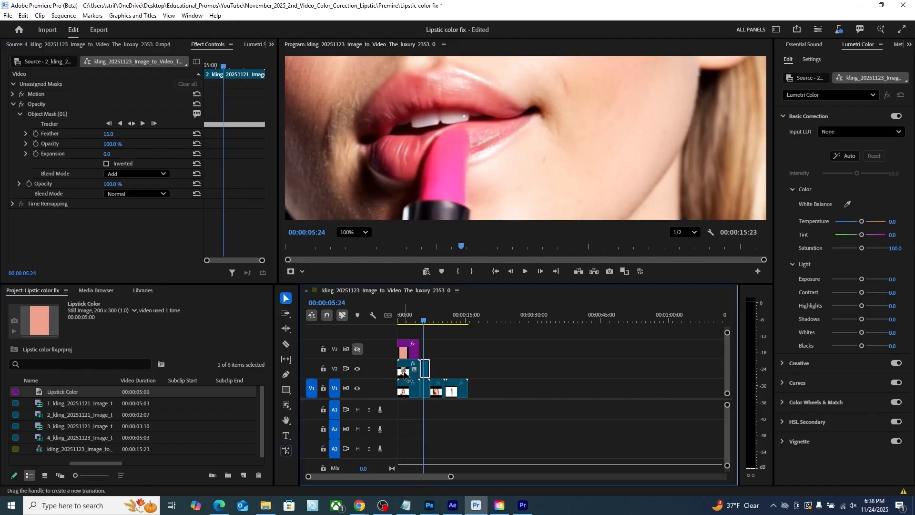
Copy the Lumetri Color effect from the first masked clip on V2
left_click_drag(424, 320, 409, 320)
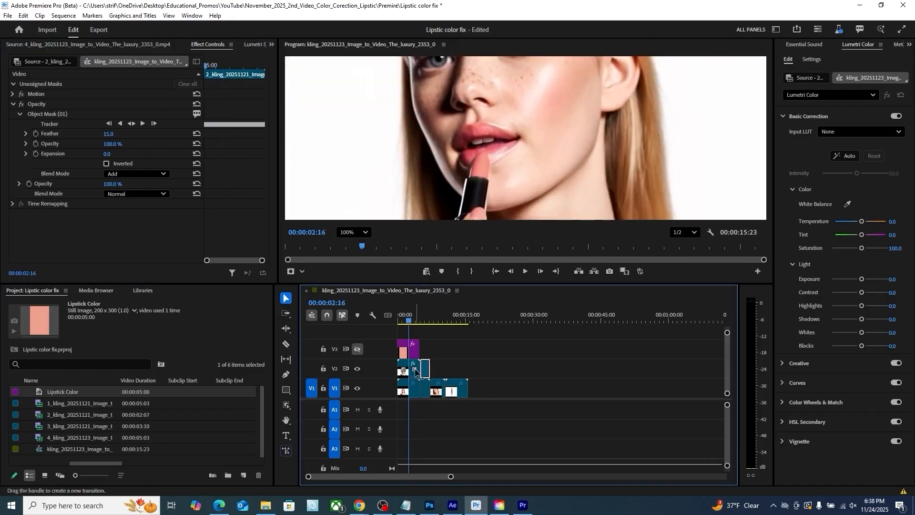
left_click(406, 364)
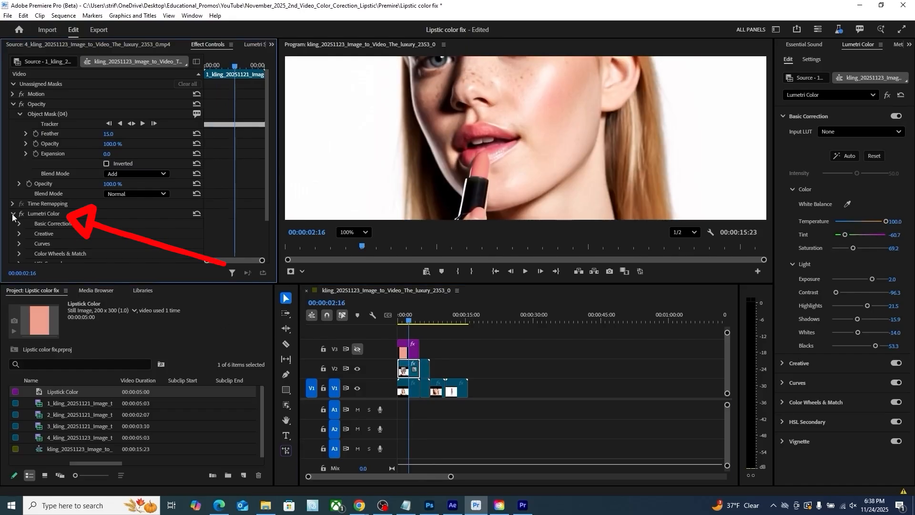
left_click(12, 213)
right_click(38, 214)
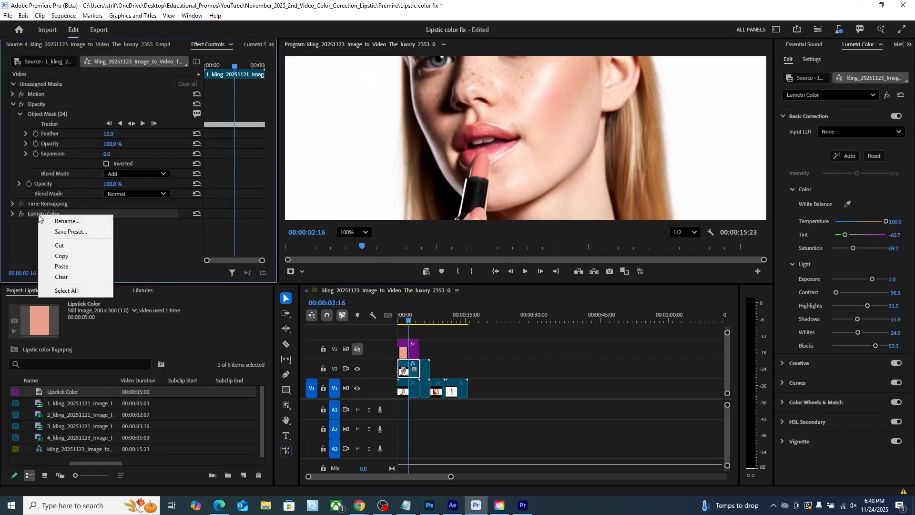
left_click(76, 252)
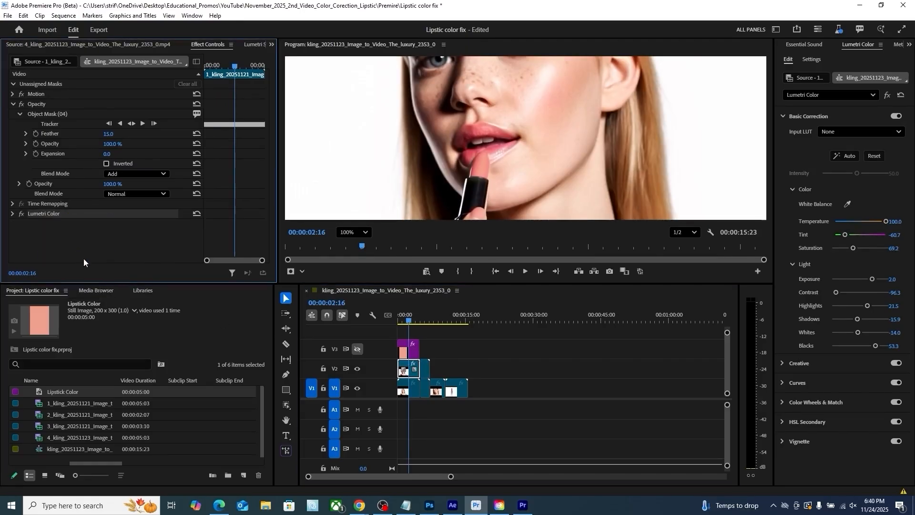
Paste the copied Lumetri Color effect onto the second clip's masked V2 copy
left_click_drag(410, 319, 426, 321)
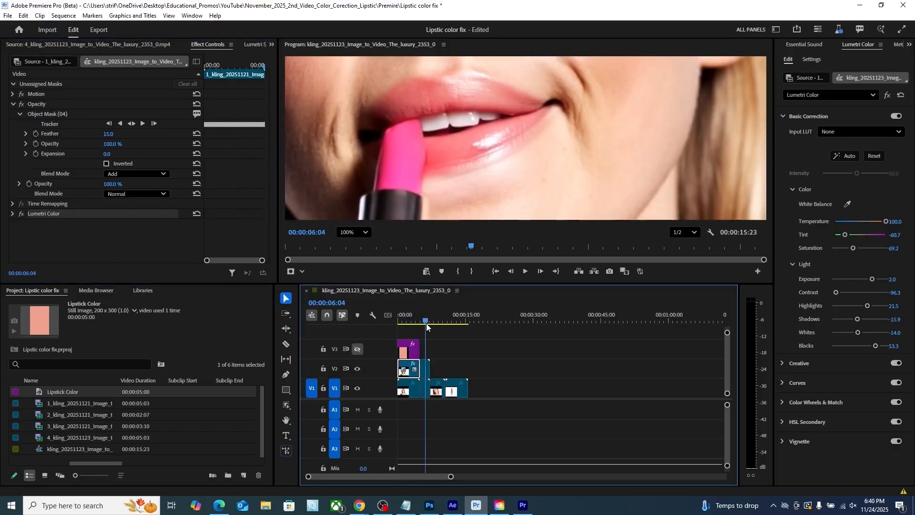
left_click(426, 373)
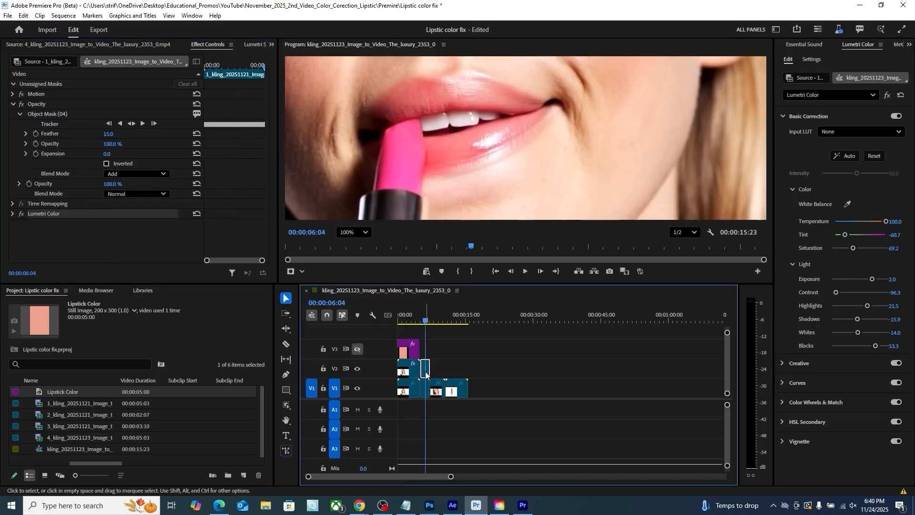
right_click(75, 234)
left_click(107, 285)
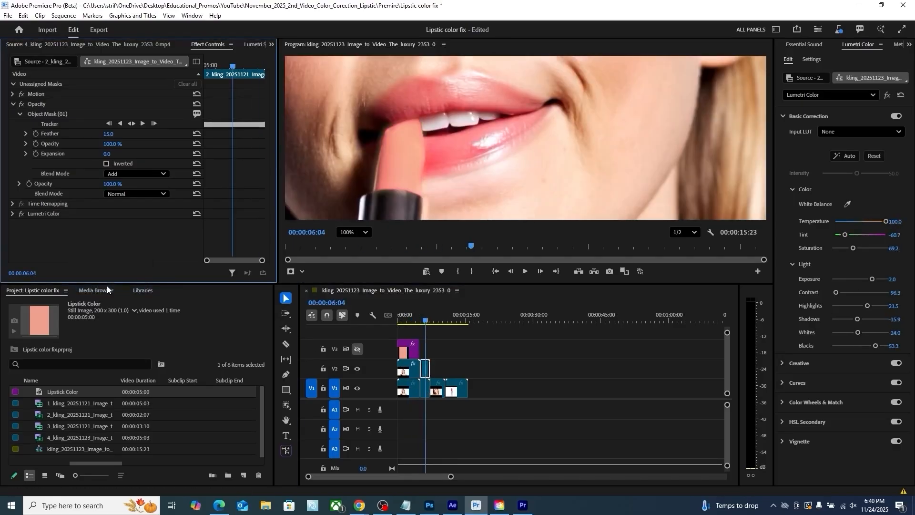
Fit the preview to the frame and duplicate the last V1 clip, the standalone lipstick shot, onto V2
left_click_drag(426, 322, 455, 339)
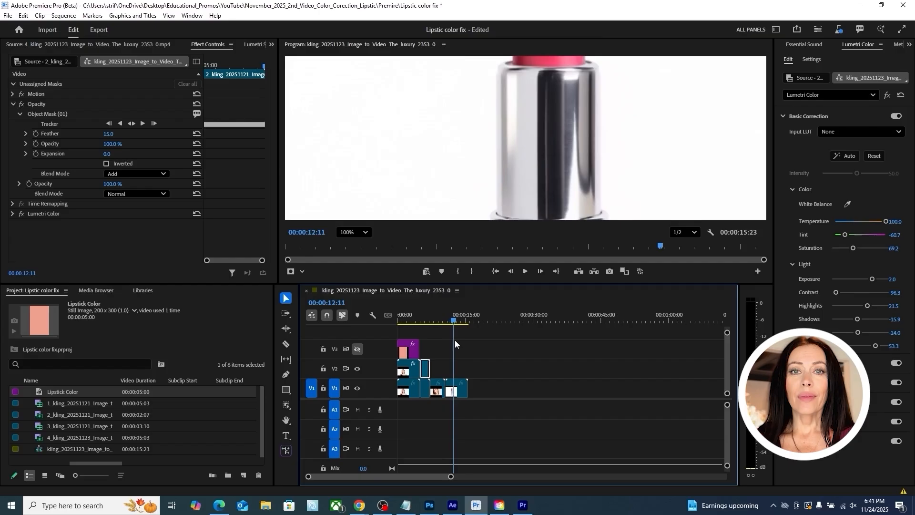
left_click(461, 395)
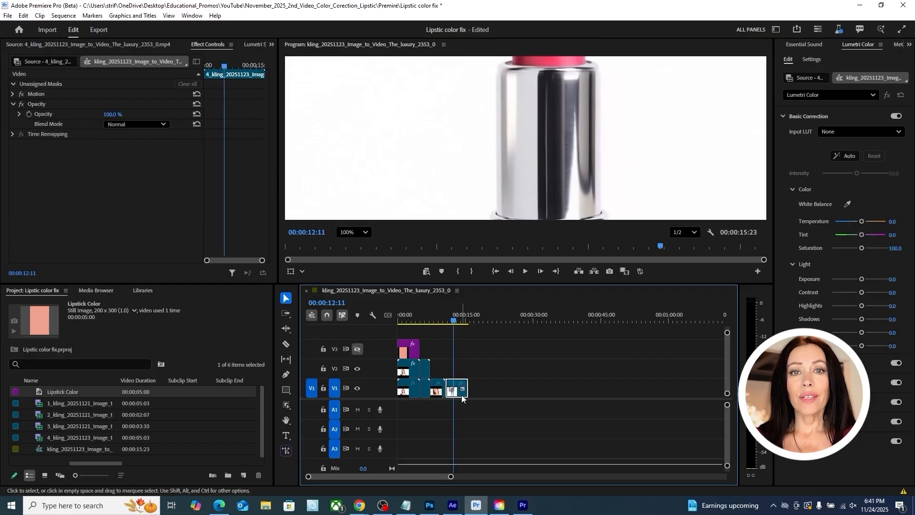
left_click(365, 232)
left_click(355, 247)
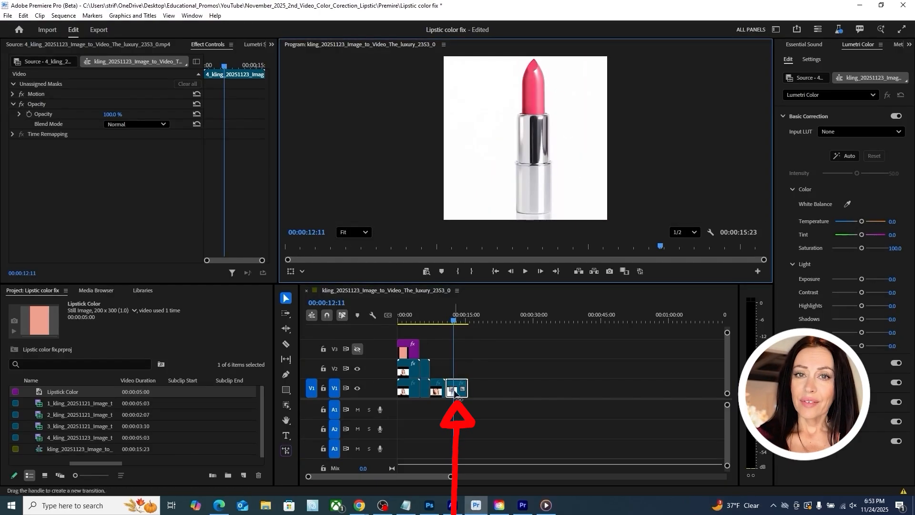
left_click_drag(457, 390, 458, 374)
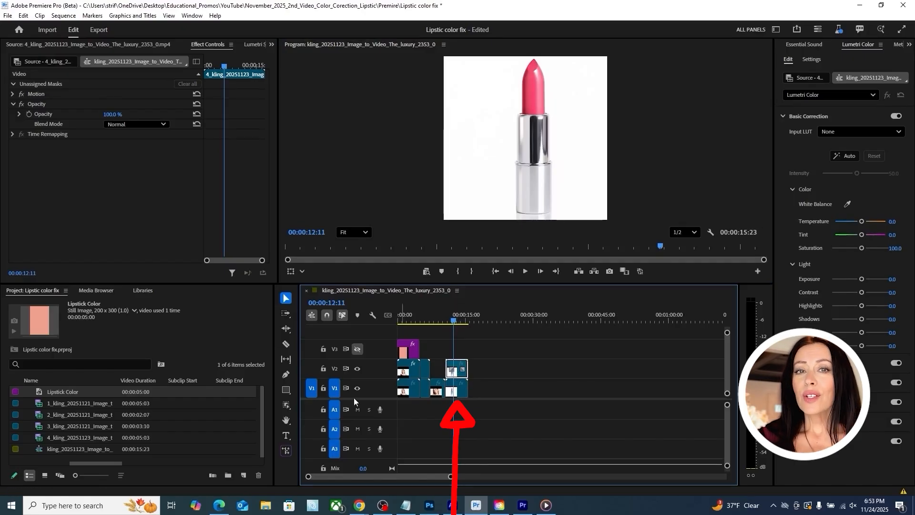
Mask the pink lipstick tip on the standalone lipstick clip's V2 copy with the Object Mask tool
left_click(286, 405)
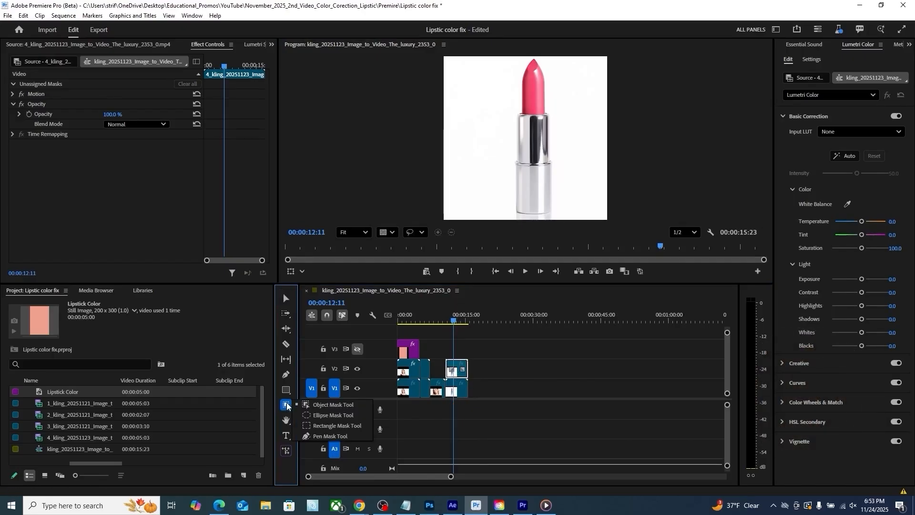
left_click(314, 405)
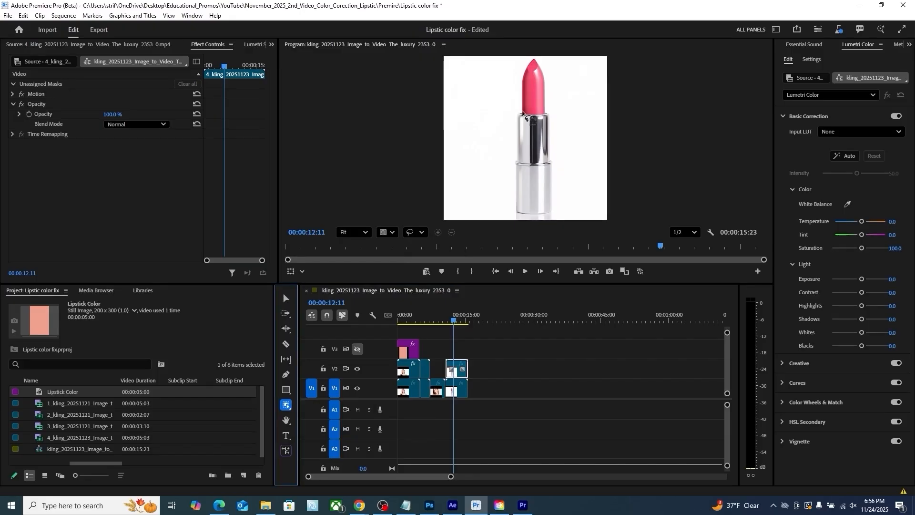
mouse_move(523, 113)
left_mouse_down()
mouse_move(544, 113)
mouse_move(545, 94)
mouse_move(534, 60)
mouse_move(523, 113)
left_mouse_up()
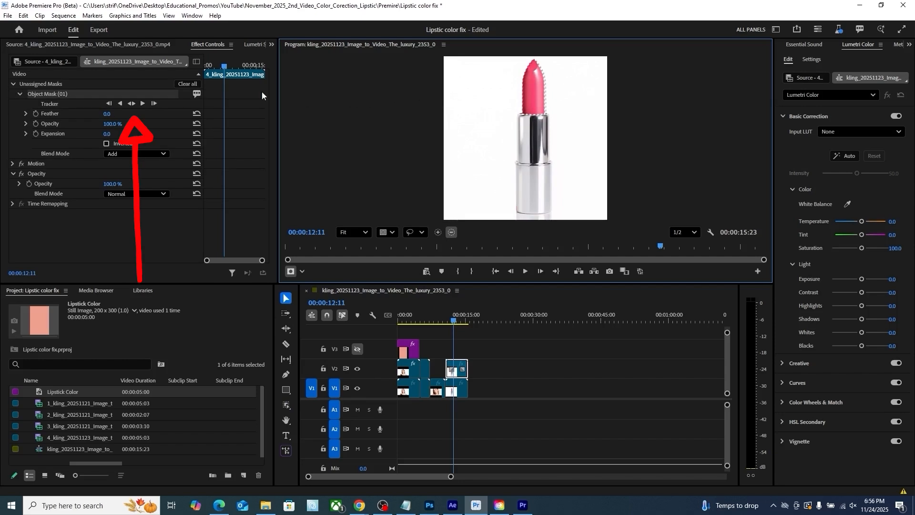
Track the standalone lipstick mask in both directions and assign it to Opacity with Feather 11
left_click(131, 103)
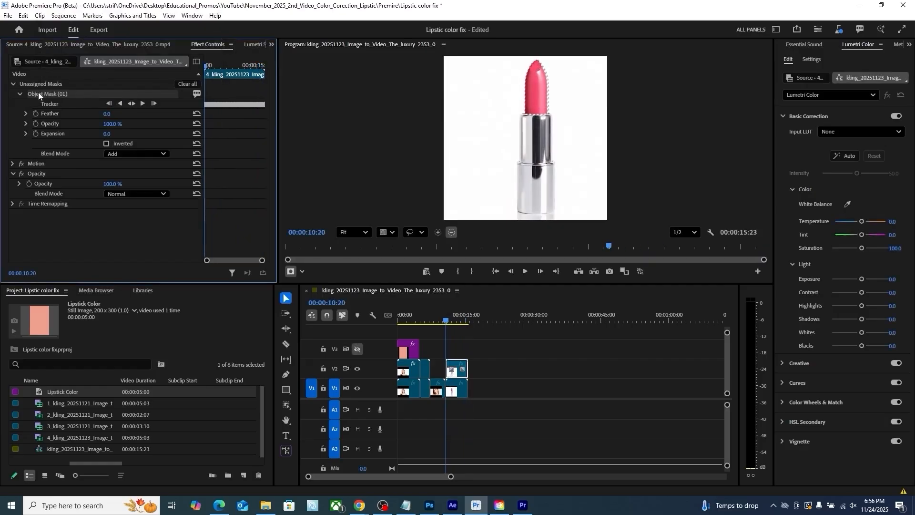
left_click_drag(39, 92, 37, 171)
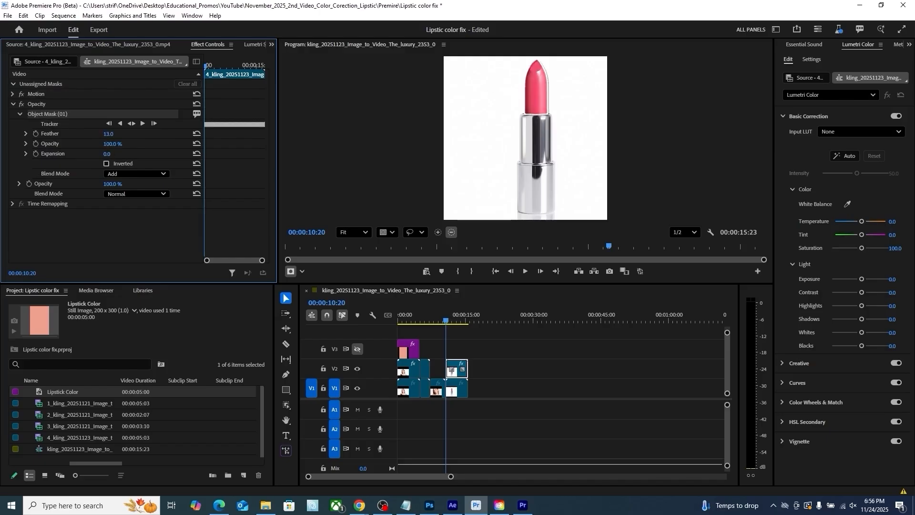
mouse_move(447, 321)
left_mouse_down()
mouse_move(465, 316)
mouse_move(451, 315)
left_mouse_up()
Paste the copied Lumetri Color effect onto the standalone lipstick clip's masked copy and check the recolored tip
right_click(36, 222)
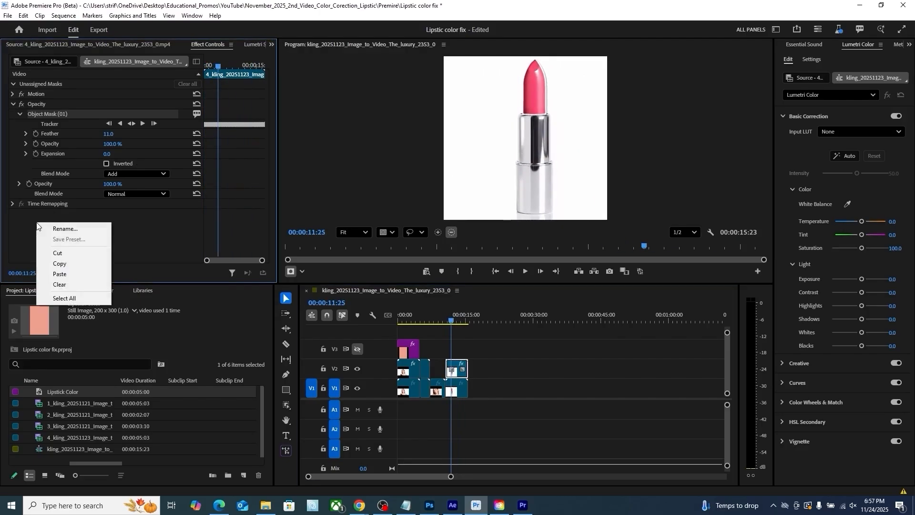
left_click(62, 273)
mouse_move(450, 320)
left_mouse_down()
mouse_move(464, 322)
mouse_move(447, 324)
mouse_move(456, 327)
left_mouse_up()
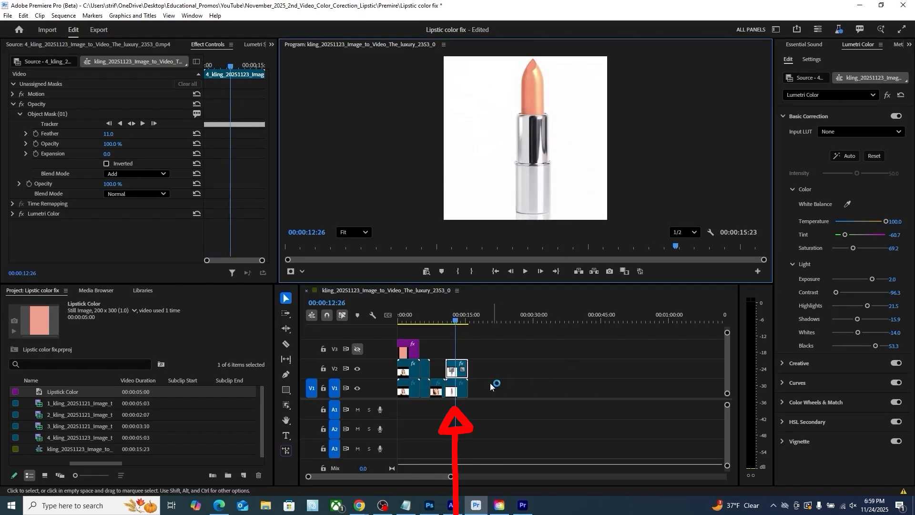
Show track V3 and extend the Lipstick Color matte to 00:00:12:11 over the standalone lipstick clip
left_click(358, 349)
left_click_drag(419, 346, 454, 345)
left_click(453, 322)
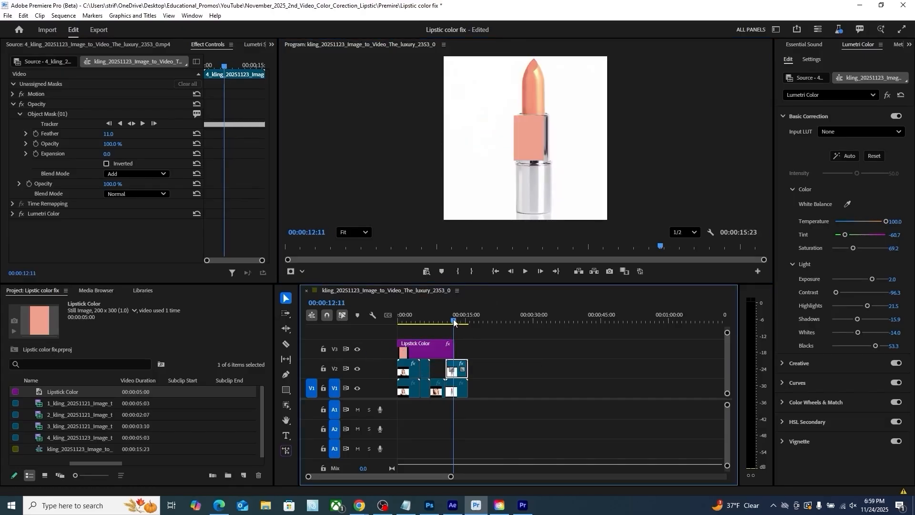
Move the Lipstick Color matte to position 563, 481 so it sits against the lipstick tip for comparison
left_click(434, 345)
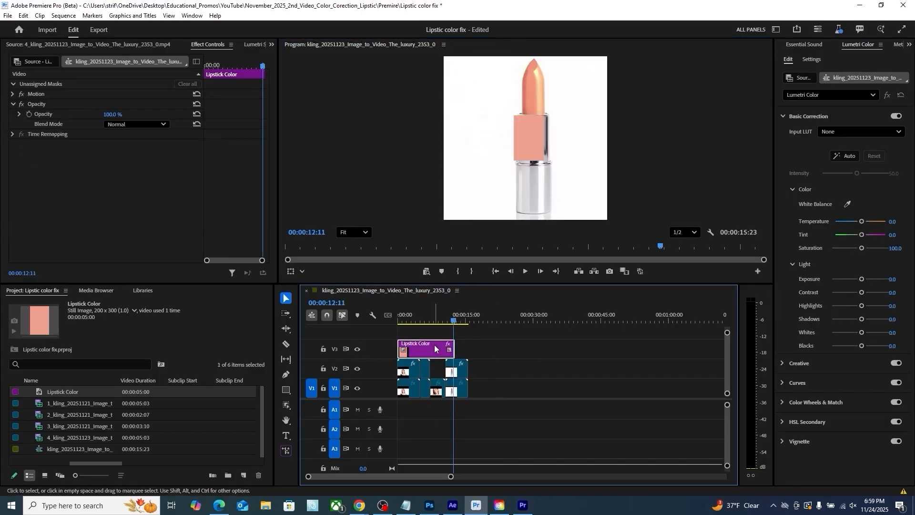
left_click(13, 94)
left_click_drag(136, 108, 107, 109)
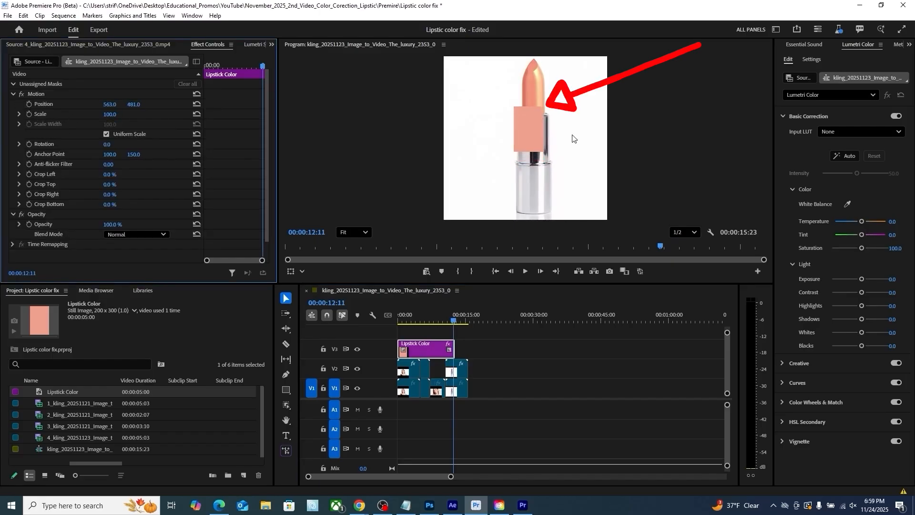
Match the masked standalone lipstick copy to the matte with Tint -73.8, Saturation 65.4, Exposure 1.6, Contrast -98.1, Highlights -60.7, plus adjusted Shadows and shadows wheel
scroll(573, 136, "up", 7)
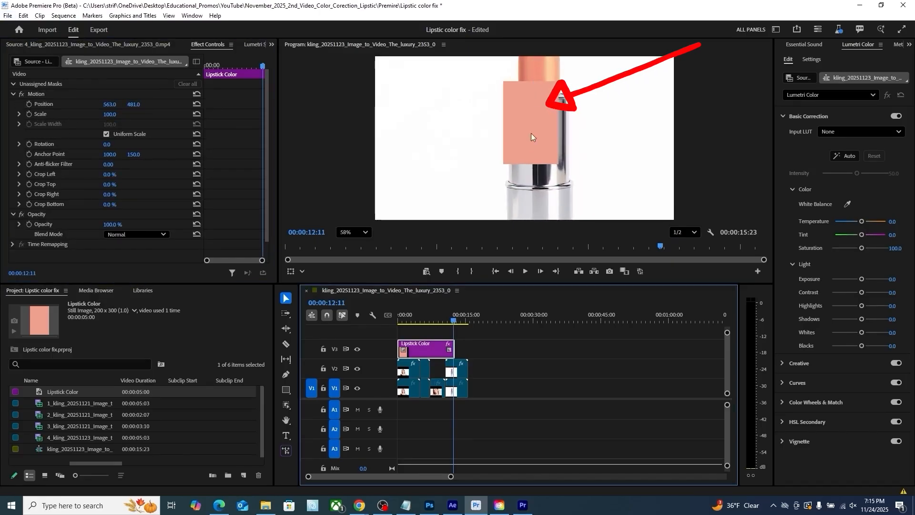
left_click(458, 376)
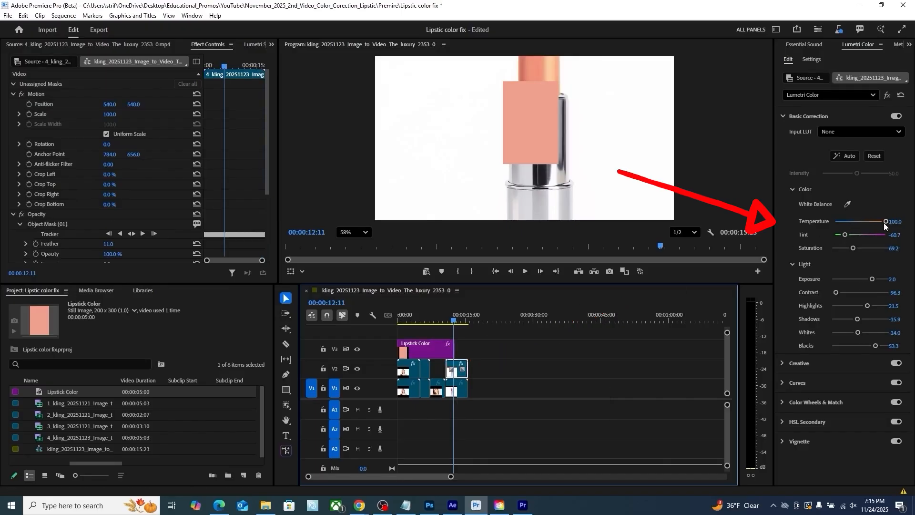
left_click_drag(845, 235, 841, 238)
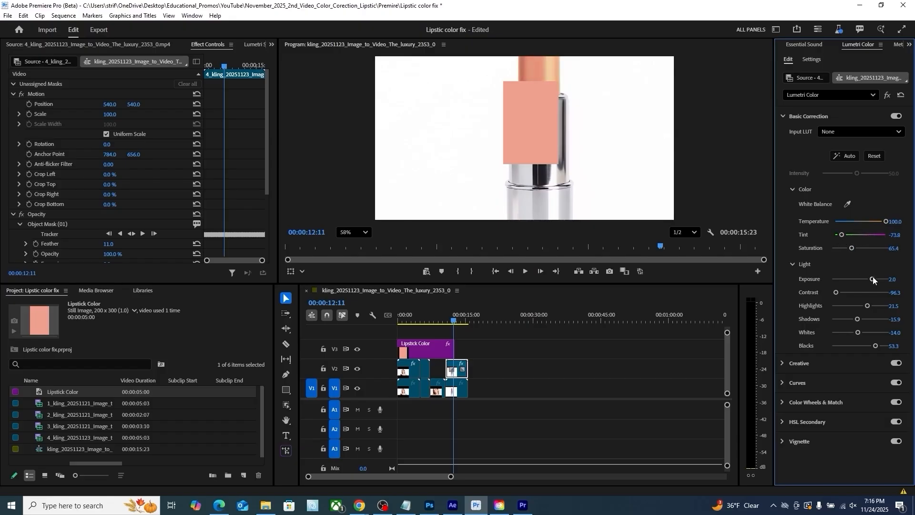
mouse_move(837, 294)
left_mouse_down()
mouse_move(861, 307)
mouse_move(845, 309)
left_mouse_up()
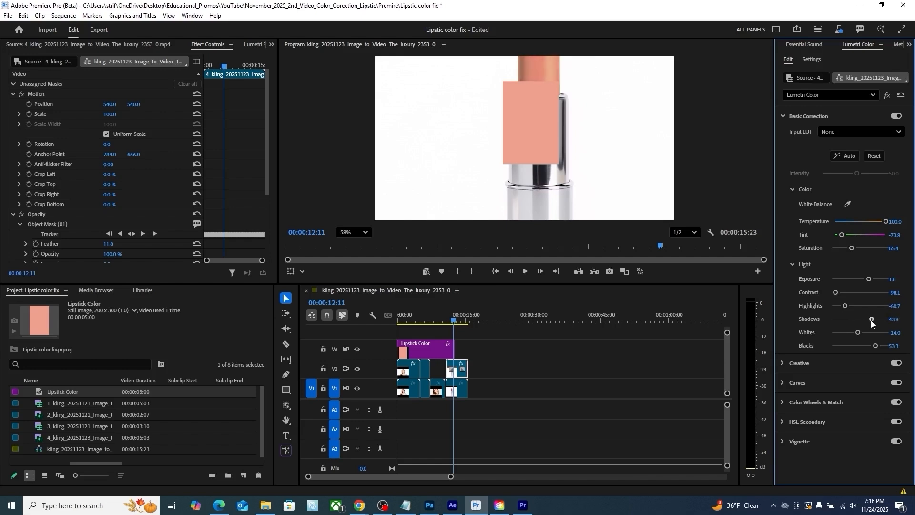
left_click_drag(855, 335, 858, 335)
left_click(782, 401)
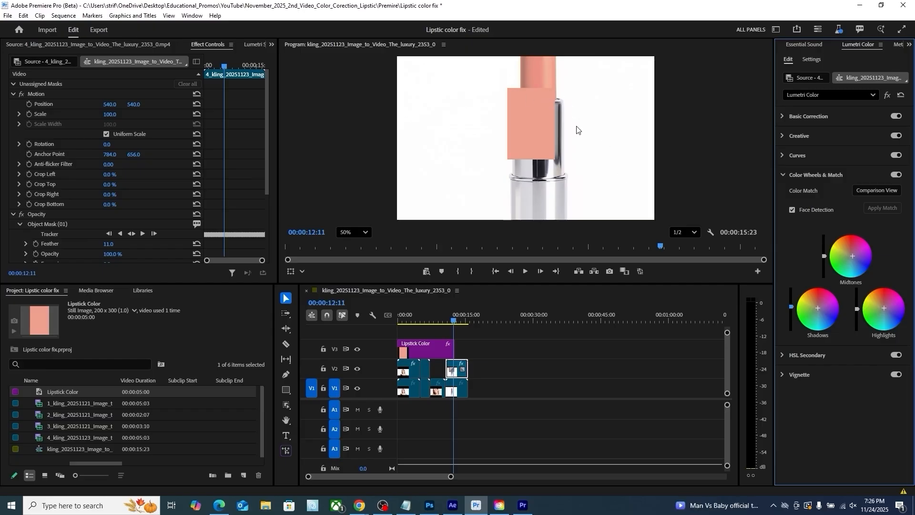
Hide track V3 and check the recolored lipstick near the end of its clip at 00:00:15:19
scroll(579, 129, "down", 1)
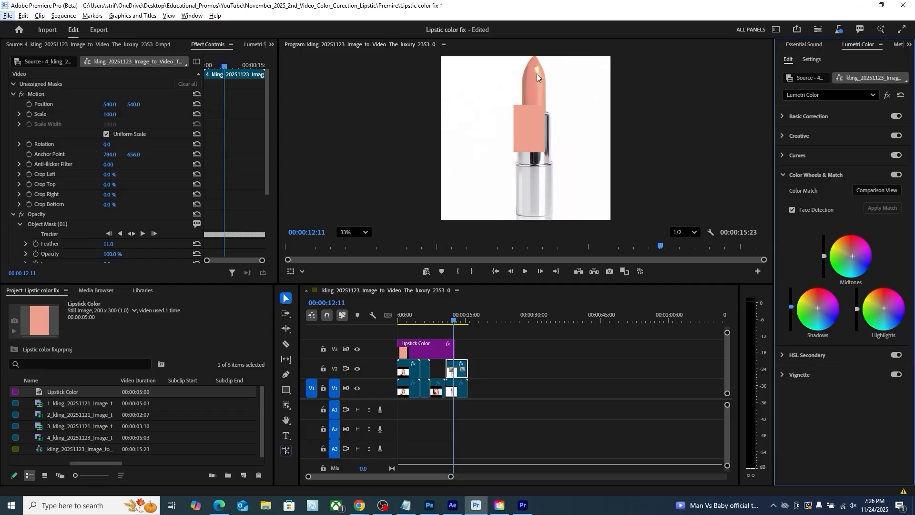
left_click(358, 350)
left_click_drag(453, 322, 468, 336)
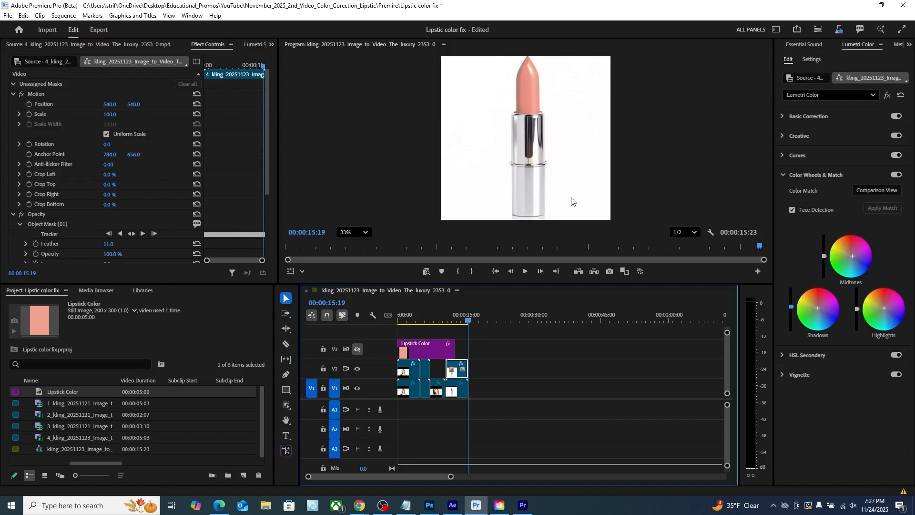
Nest the standalone lipstick clips on V1 and V2 together as a sequence named lipstic
left_click(454, 396)
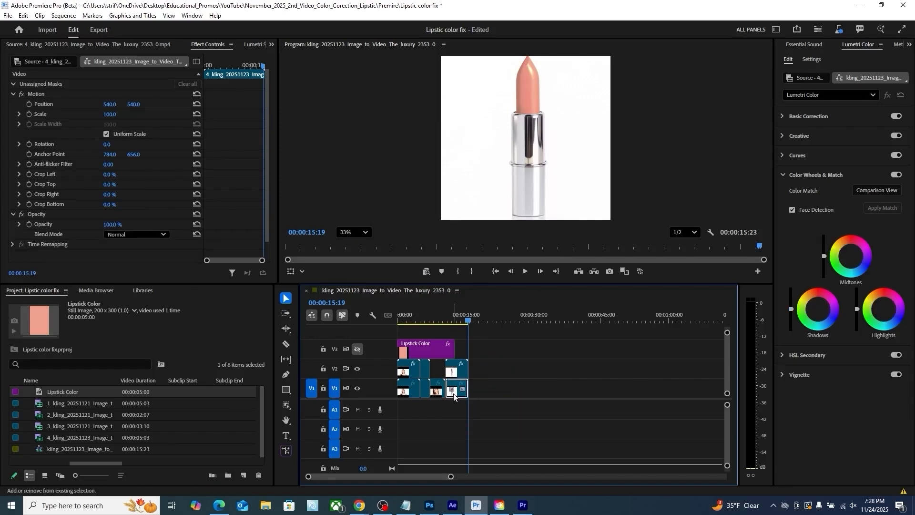
left_click(461, 377, "shift")
right_click(461, 376)
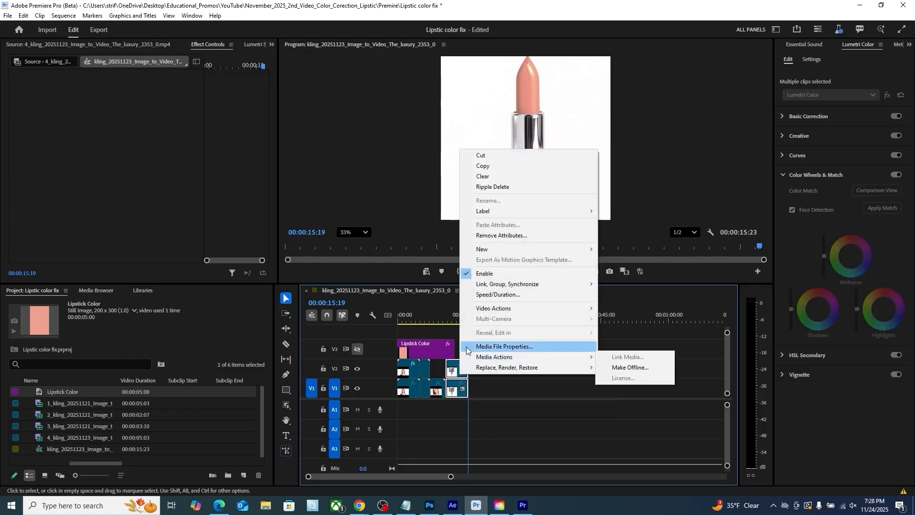
mouse_move(488, 250)
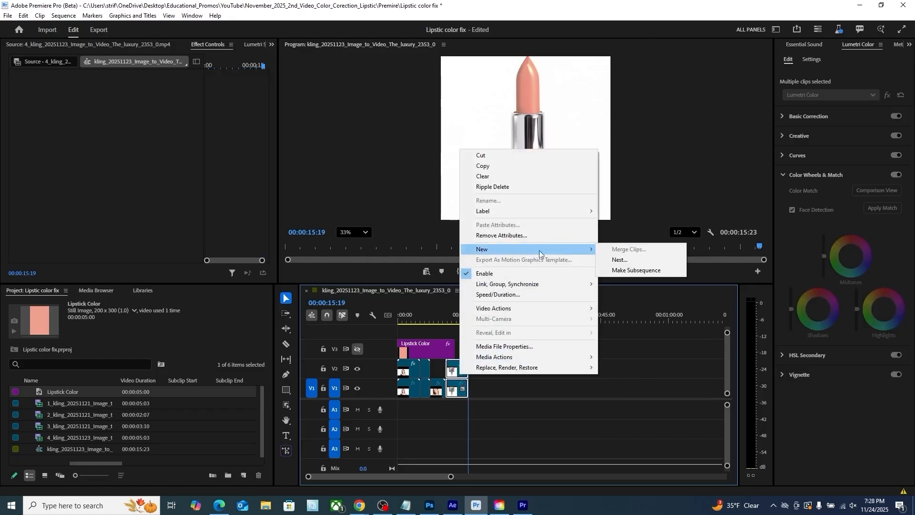
left_click(619, 260)
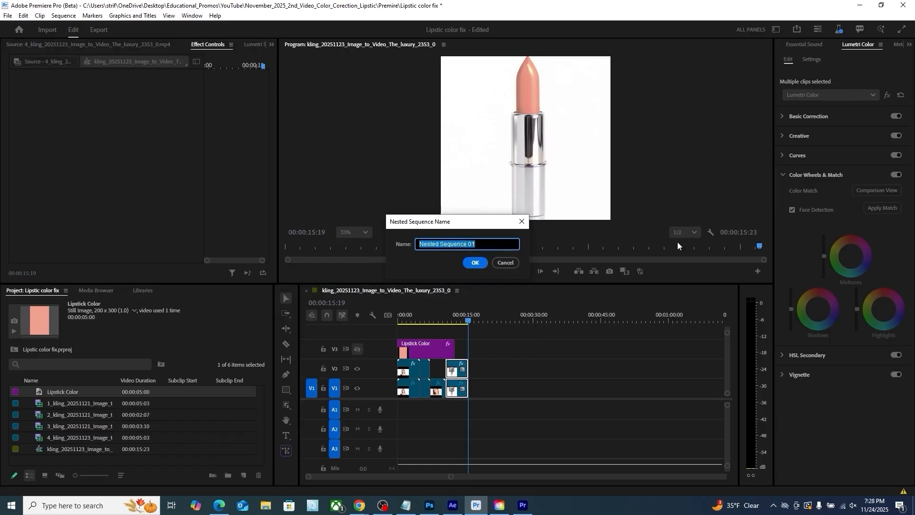
type("ll")
type("pstic")
left_click(476, 262)
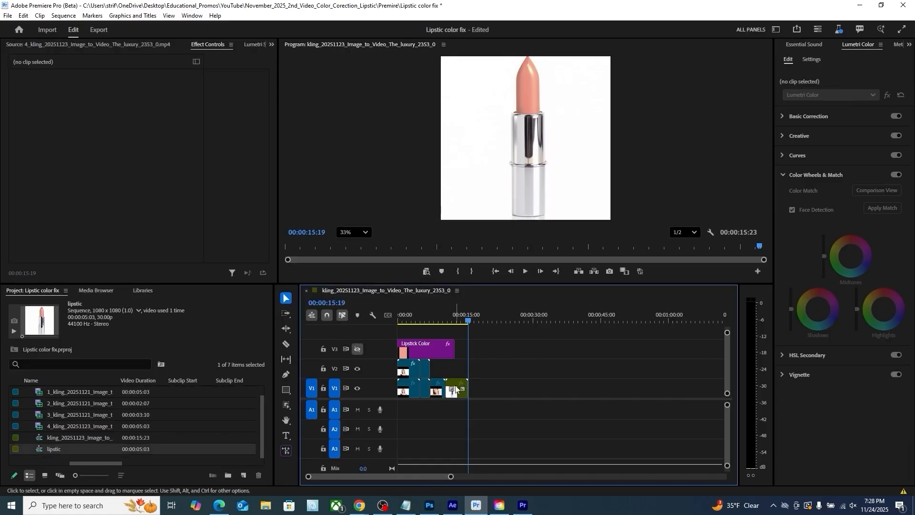
Move the lipstic nested clip up to V2 and set its Scale to 84
left_click_drag(455, 389, 457, 369)
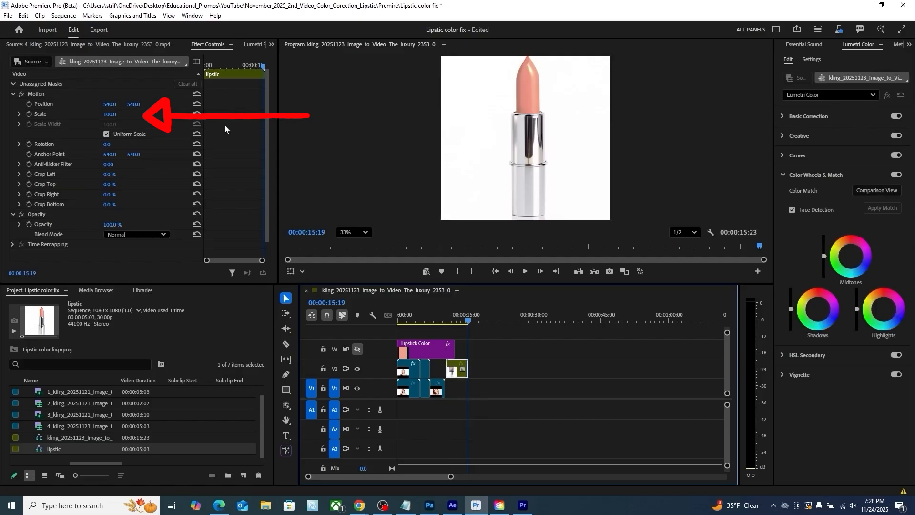
left_click(110, 115)
type("85")
key("Return")
left_click_drag(117, 114, 116, 114)
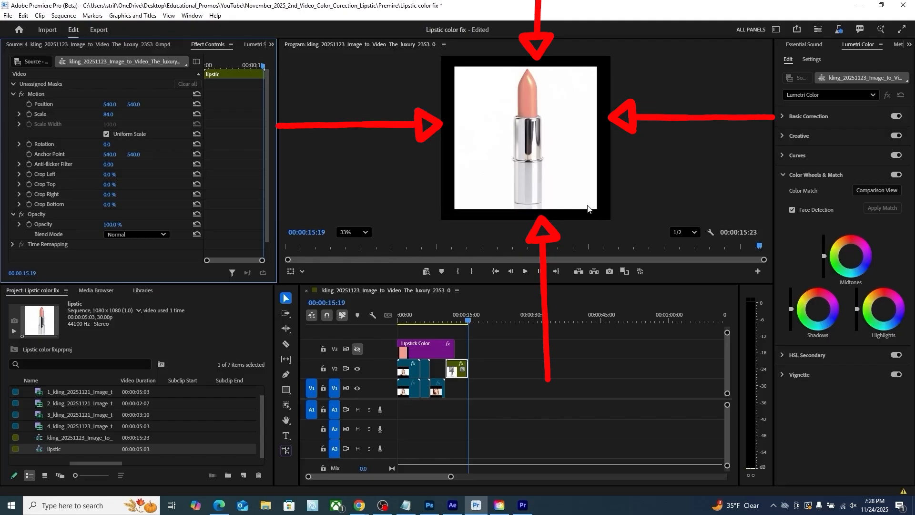
Create a white 1080 x 1080 color matte at 30.00 fps named Color Matte White
left_click(243, 476)
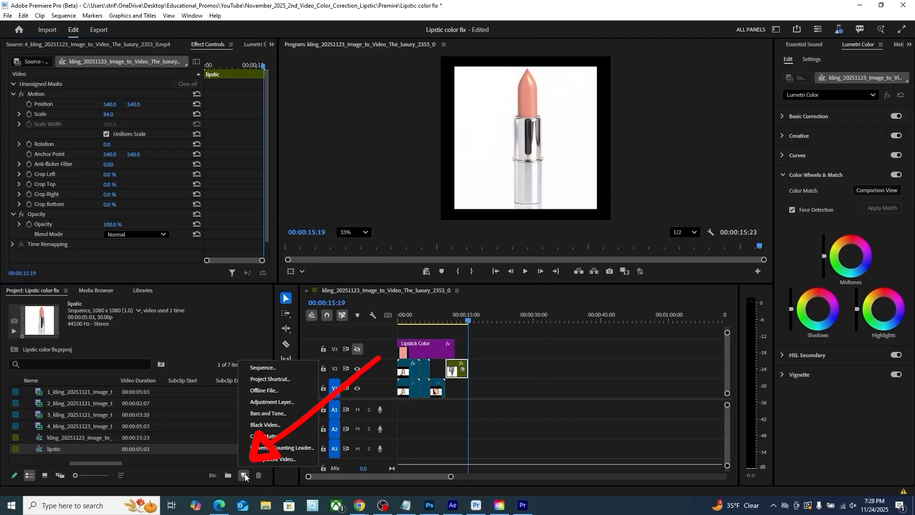
left_click(262, 437)
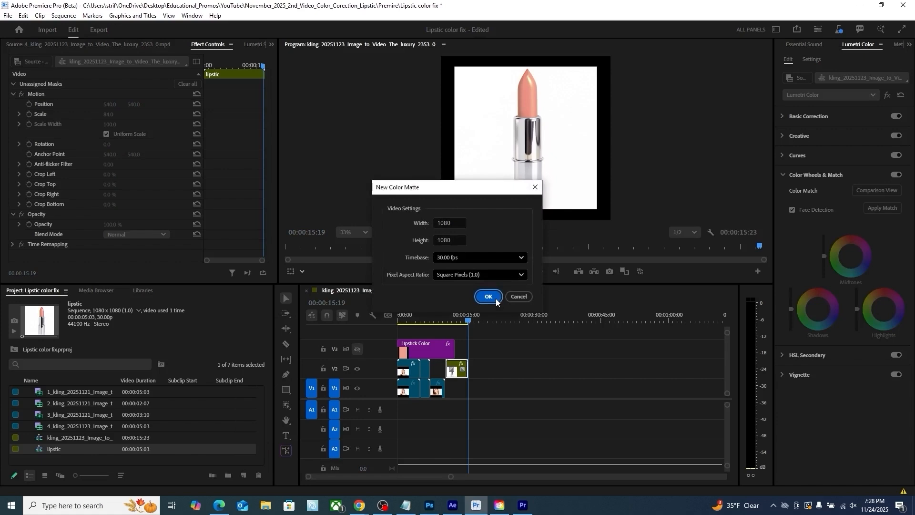
left_click(496, 300)
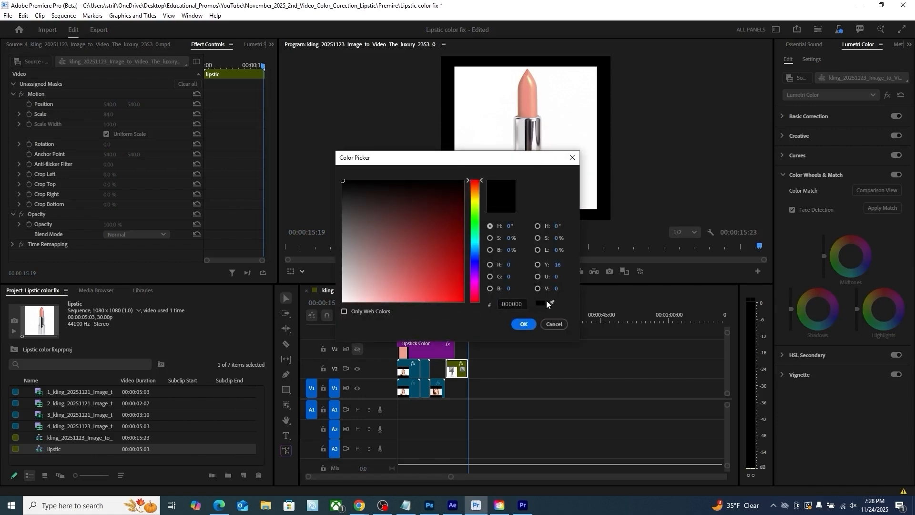
left_click(523, 324)
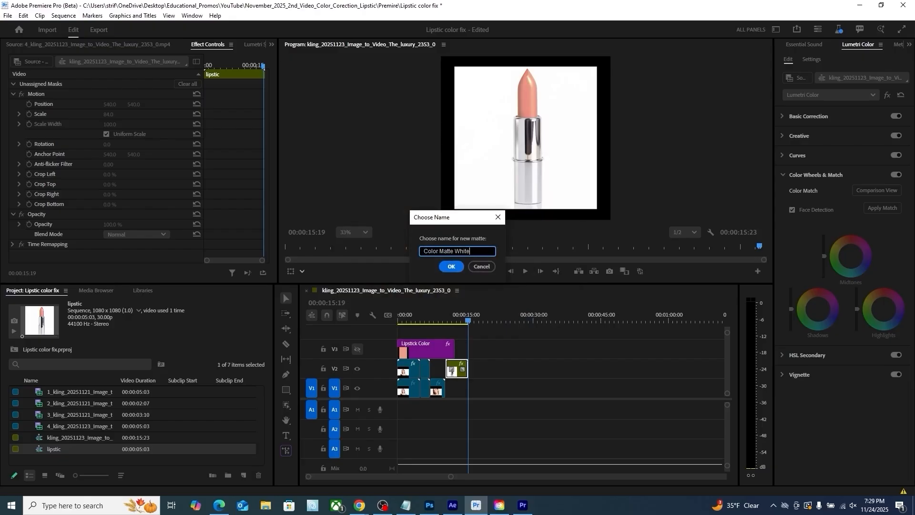
left_click(451, 267)
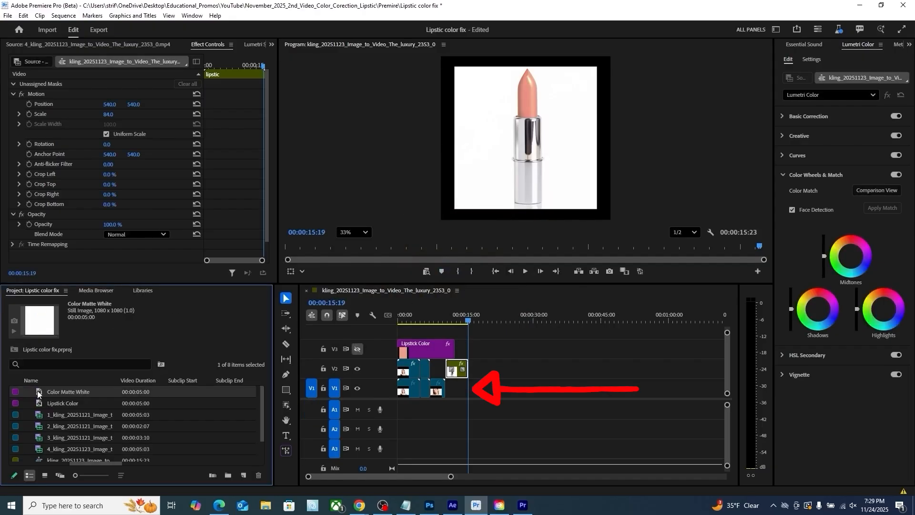
Place Color Matte White on V1 beneath the lipstic clip and lower that clip to position 540, 606
left_click_drag(385, 410, 457, 394)
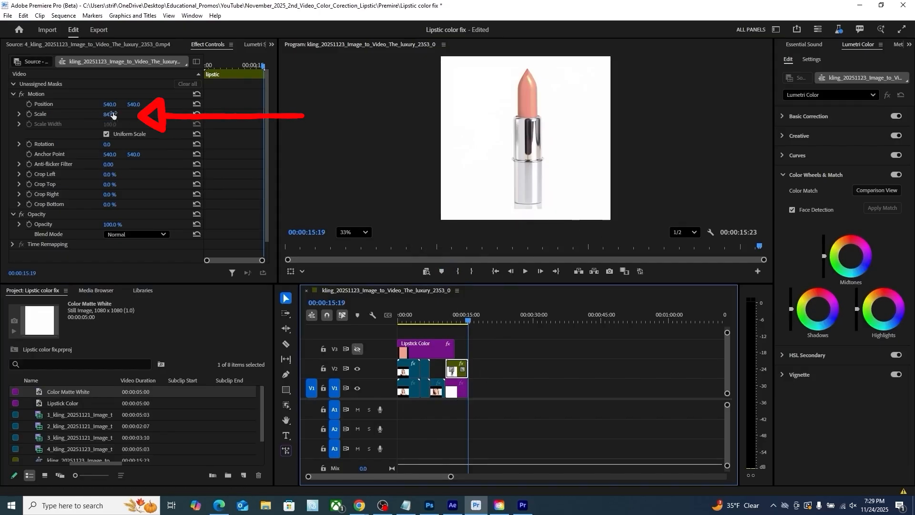
left_click_drag(134, 104, 150, 105)
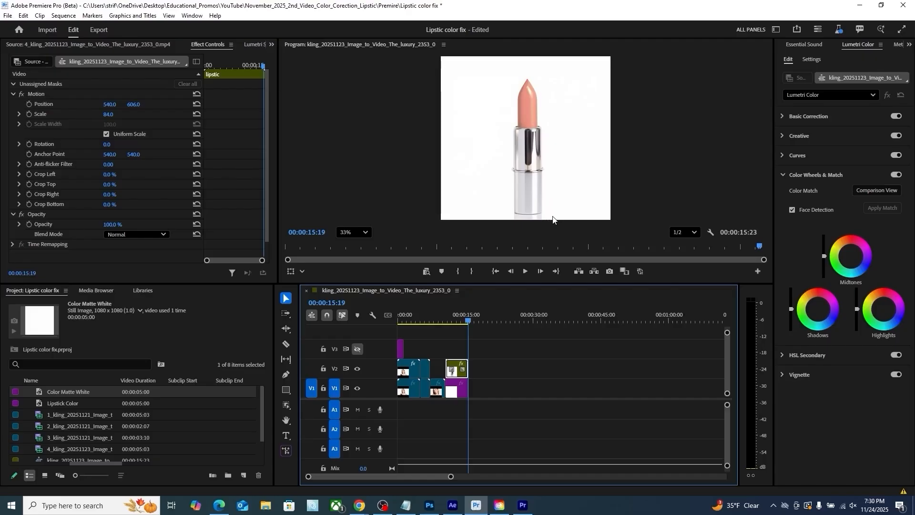
Apply the Push transition from the Film Impact Dashboard's Slide transitions to the lipstic clip
left_click(192, 17)
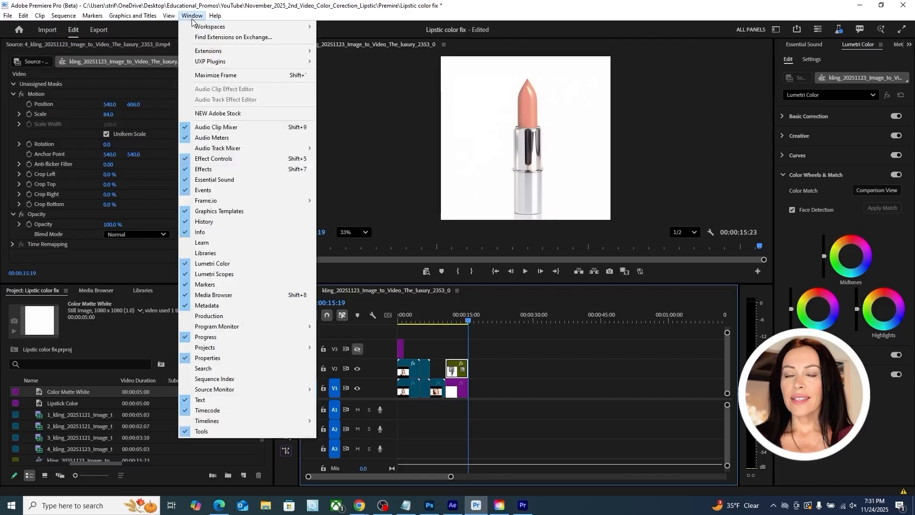
mouse_move(208, 53)
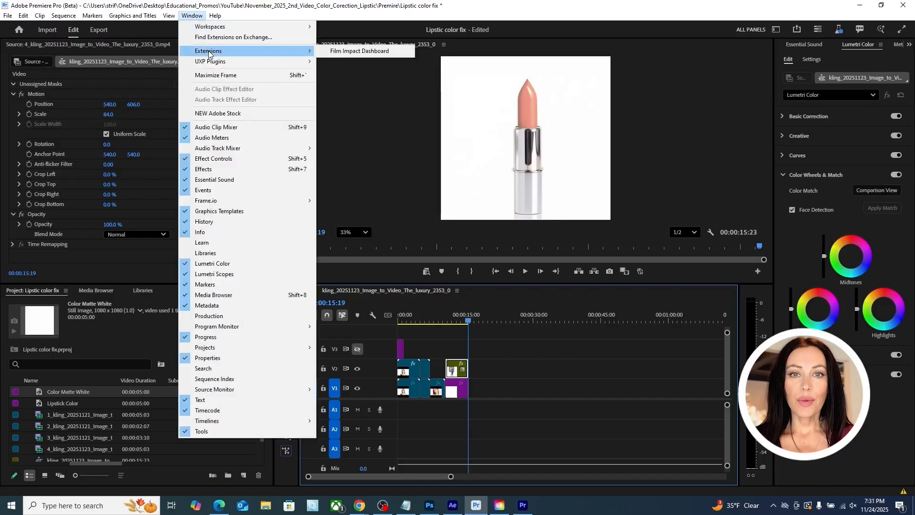
left_click(347, 52)
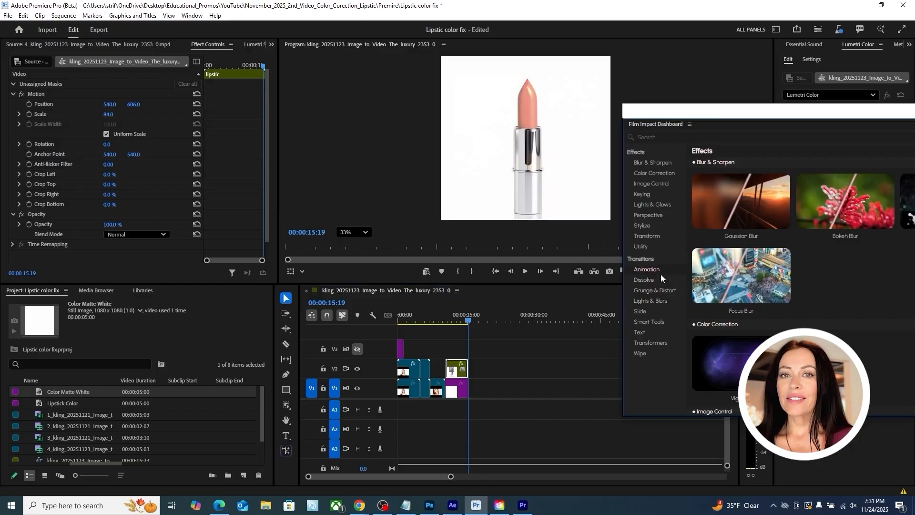
left_click(642, 312)
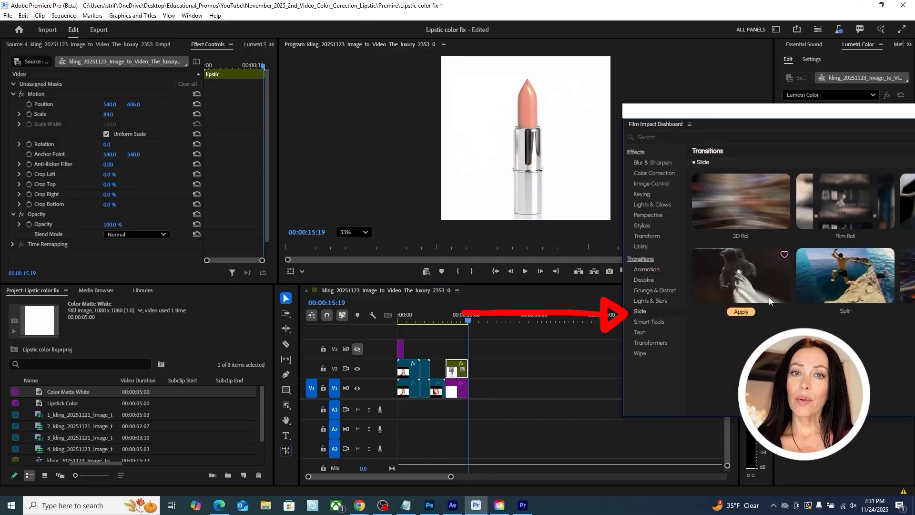
left_click_drag(841, 112, 243, 55)
mouse_move(342, 151)
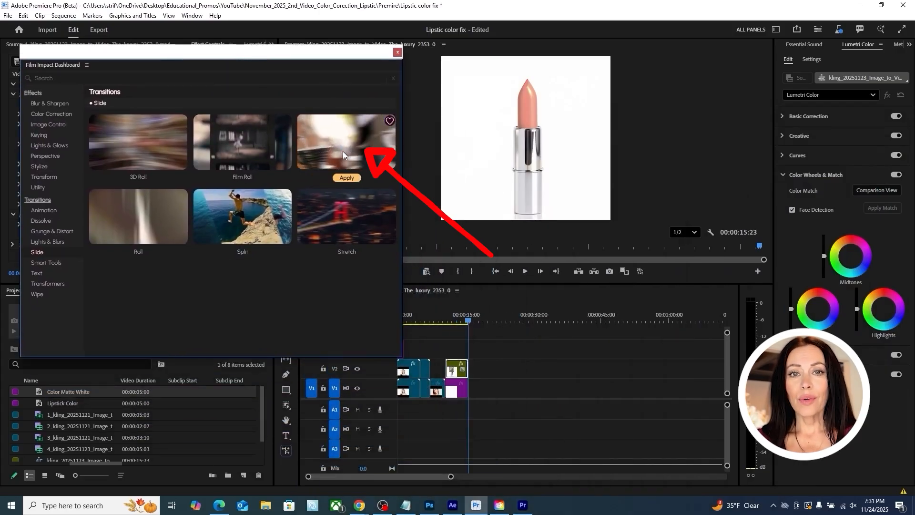
left_click(342, 179)
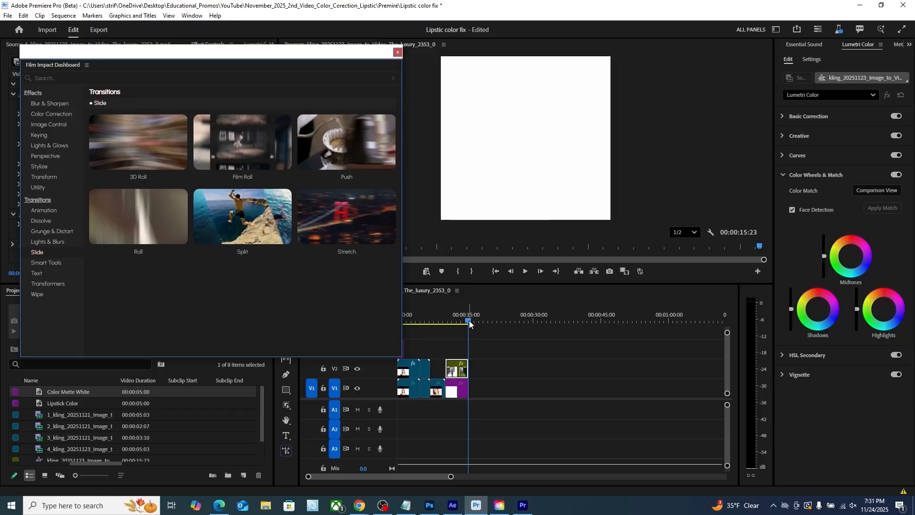
Preview the Push transitions and remove the one at the end of the lipstic clip
left_click_drag(469, 323, 447, 324)
key("space")
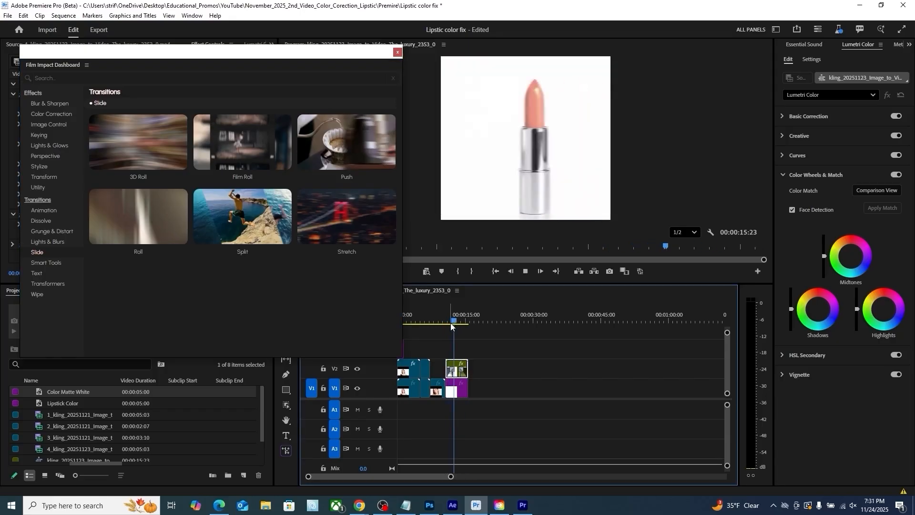
left_click(482, 372)
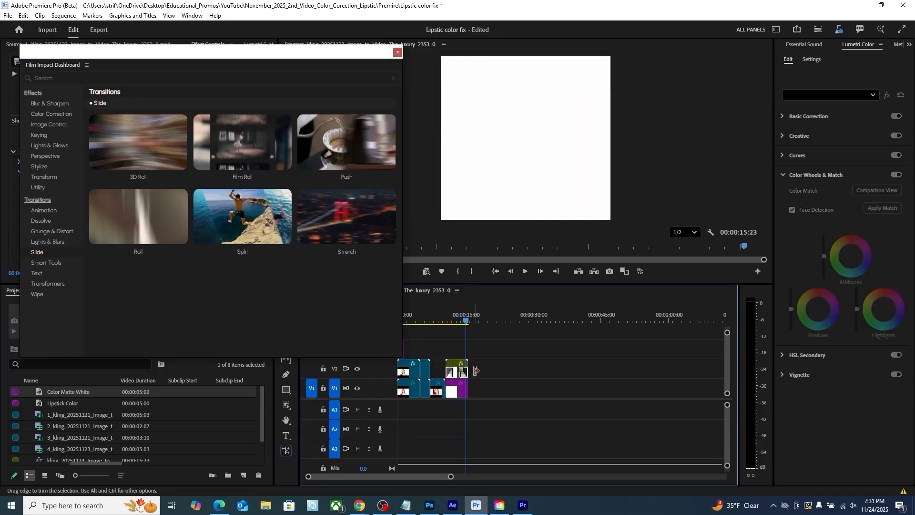
left_click_drag(466, 322, 446, 322)
key("space")
key("space")
Shorten the Push transition at the start of the lipstic clip to about one second and play it back
left_click_drag(452, 477, 425, 475)
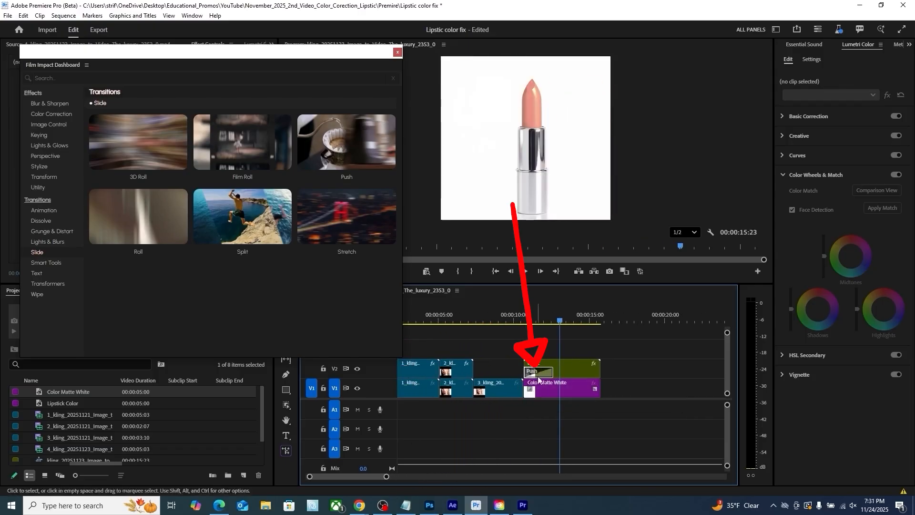
left_click_drag(560, 321, 521, 324)
key("space")
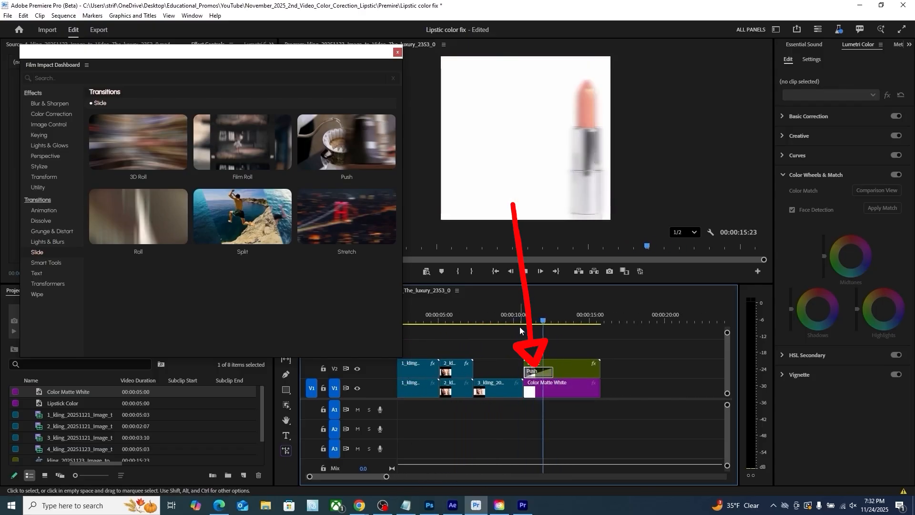
key("space")
left_click_drag(553, 374, 540, 374)
left_click_drag(558, 319, 513, 329)
key("space")
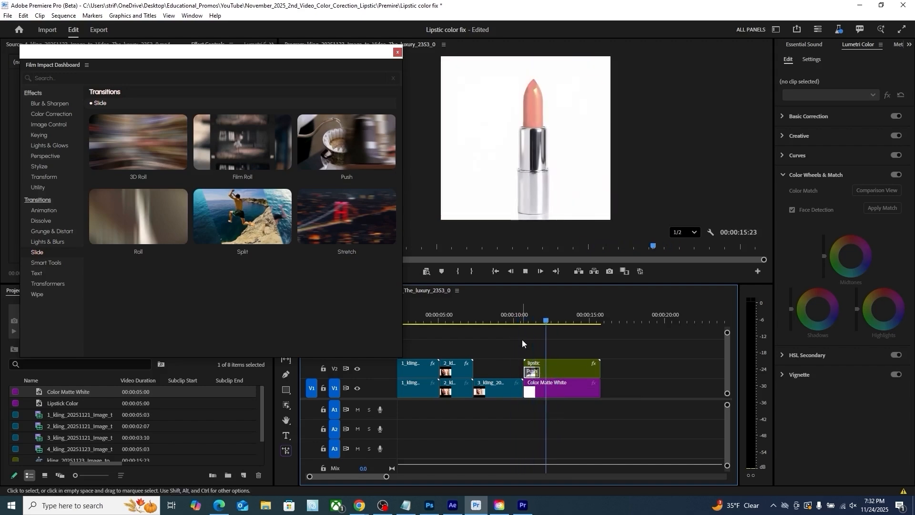
key("space")
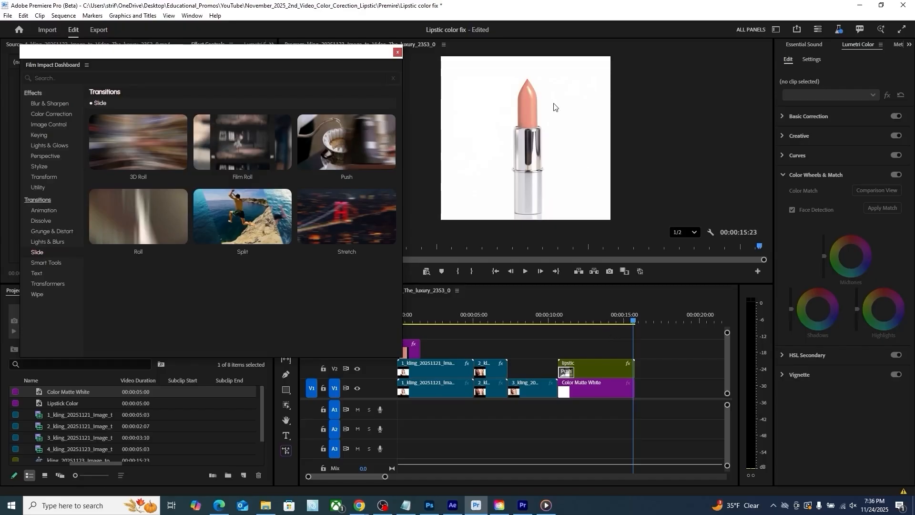
Reverse the lipstic clip's speed at 100% and check its motion at 00:00:12:28
mouse_move(634, 323)
left_mouse_down()
mouse_move(565, 325)
mouse_move(592, 331)
left_mouse_up()
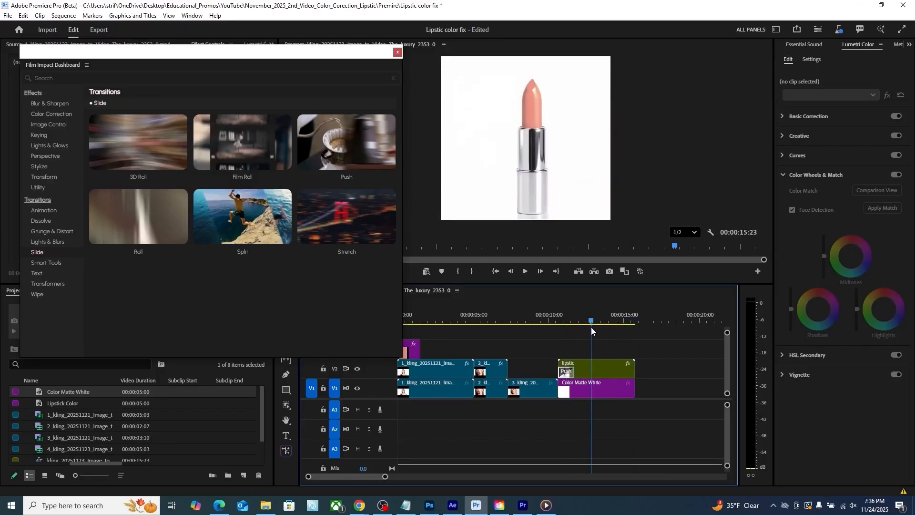
left_click(598, 368)
right_click(597, 367)
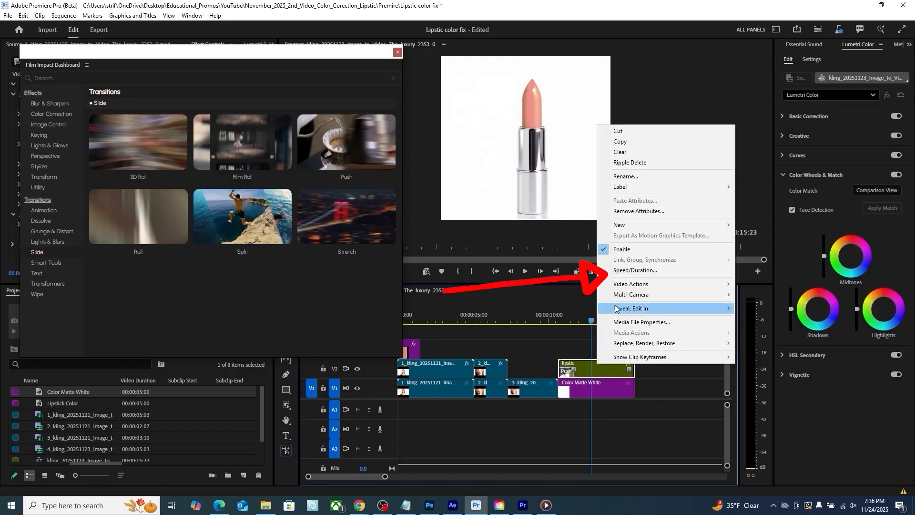
left_click(620, 271)
left_click(400, 243)
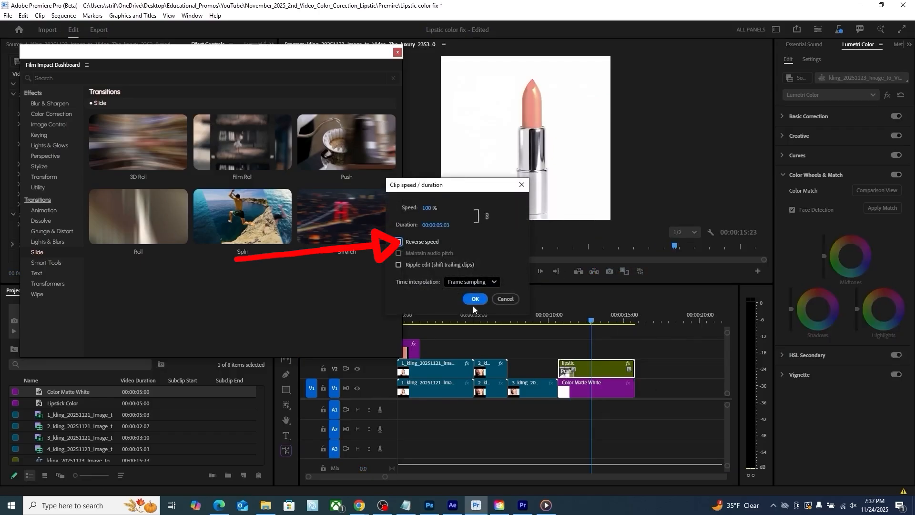
left_click(481, 299)
mouse_move(591, 324)
left_mouse_down()
mouse_move(559, 326)
mouse_move(630, 336)
mouse_move(592, 339)
left_mouse_up()
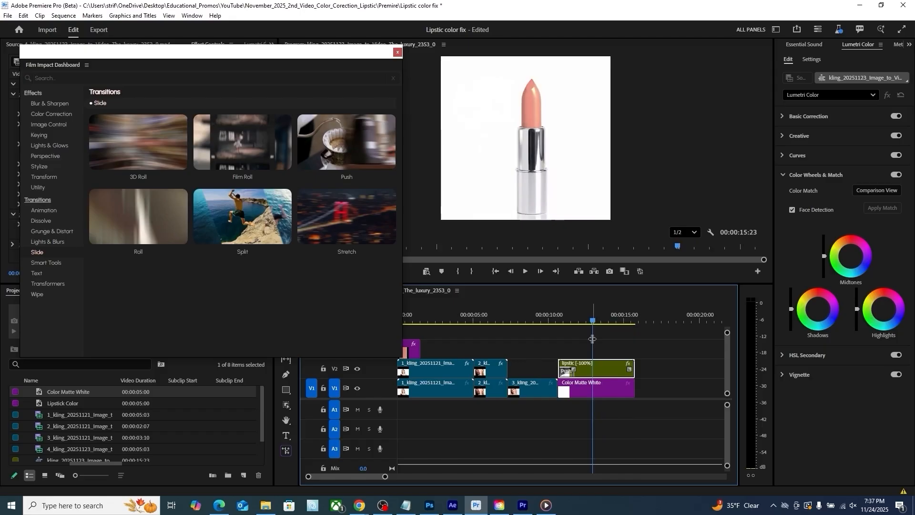
Close the Film Impact Dashboard and view the whole frame with Fit zoom at the sequence start
left_click(397, 53)
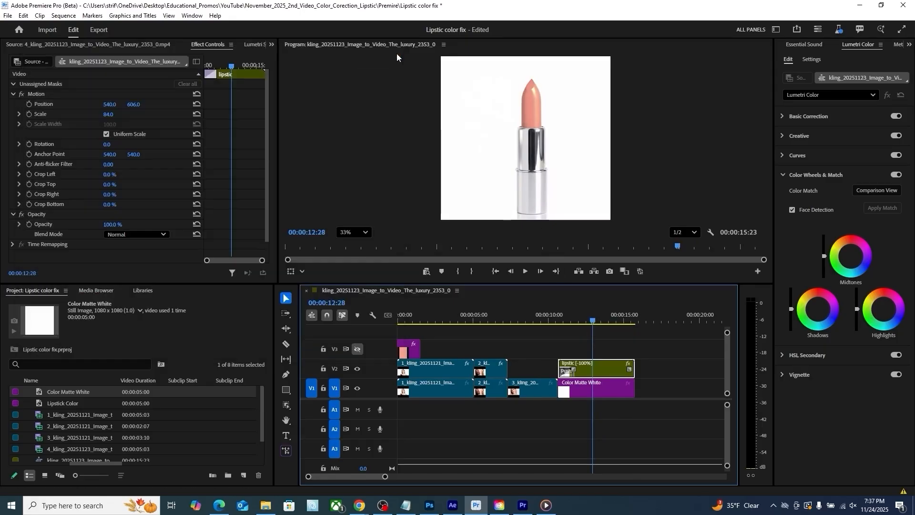
left_click(368, 233)
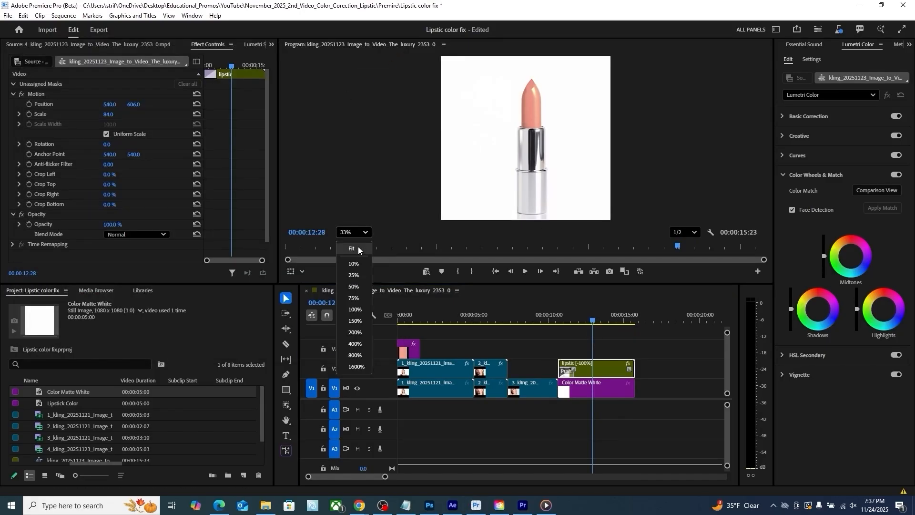
left_click(358, 247)
left_click_drag(485, 320, 450, 319)
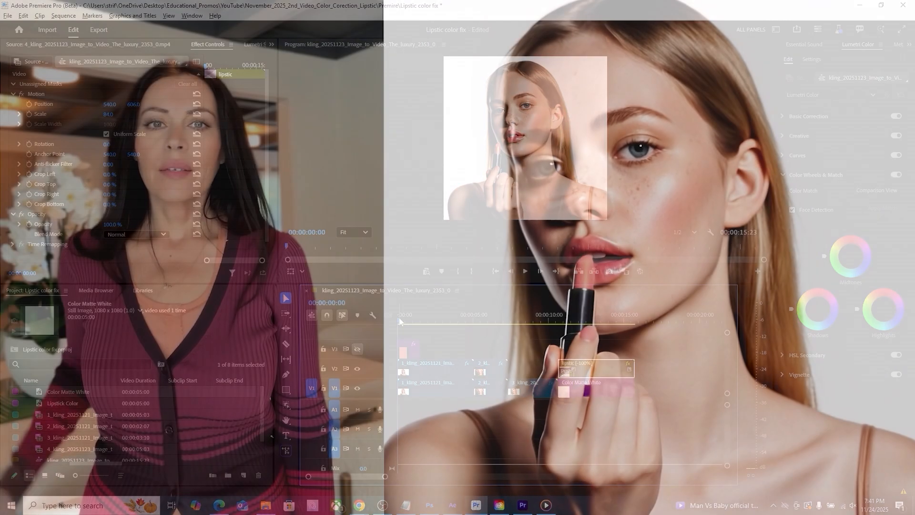